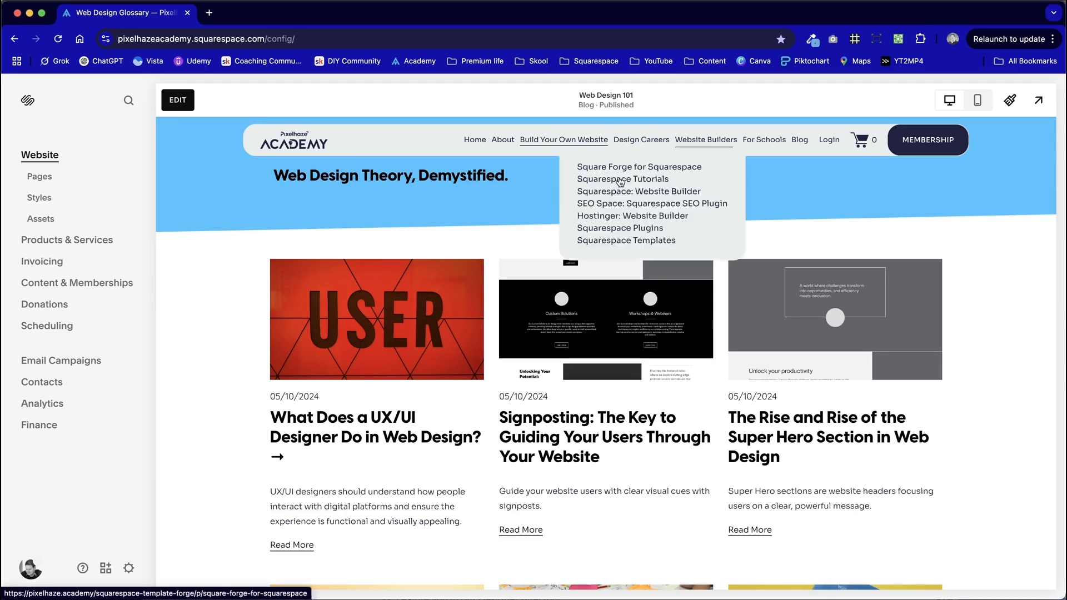
Open the Home page from the site's page list and review its sections from the hero area to the footer
click(38, 179)
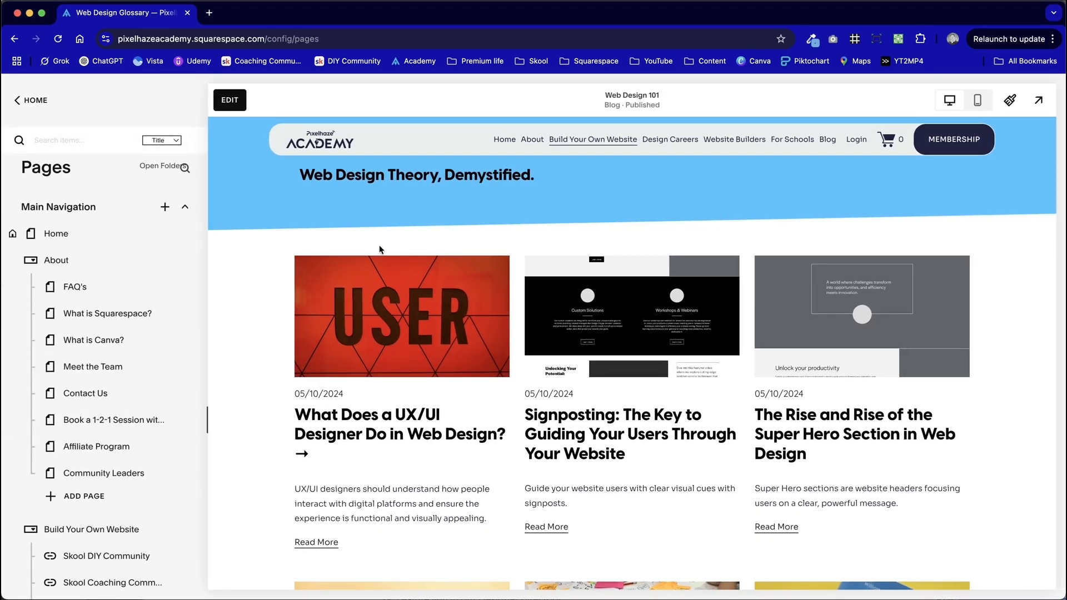
click(49, 237)
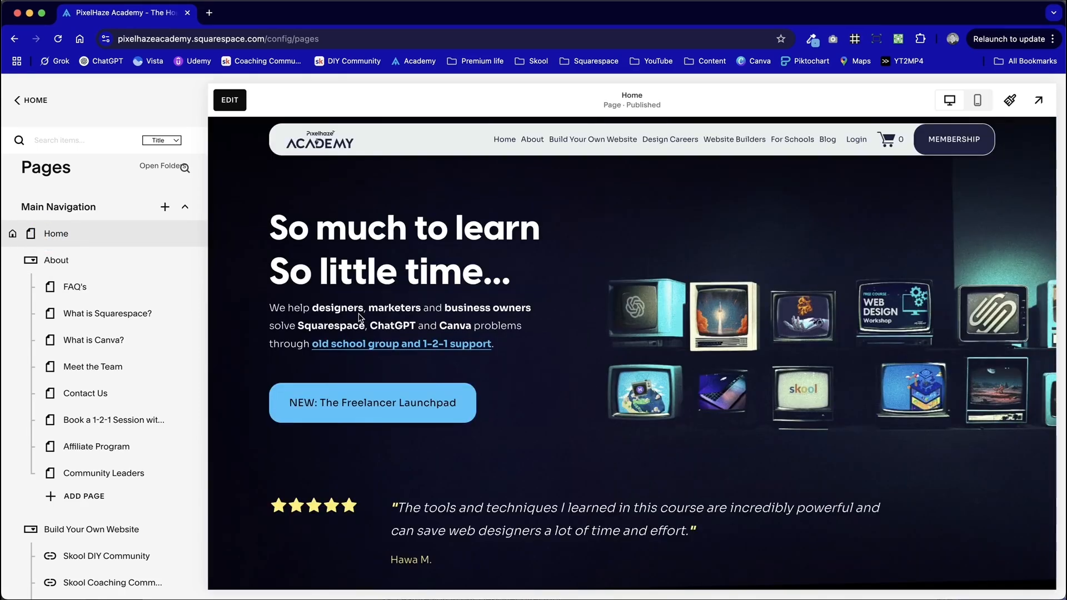
scroll(360, 317, down, 10)
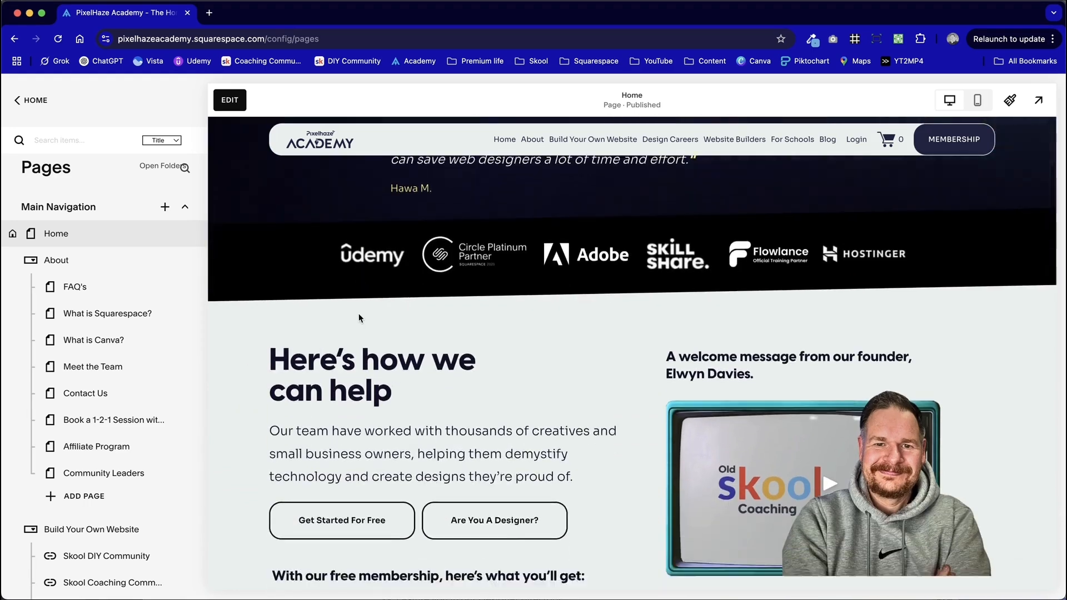
scroll(359, 314, down, 3)
scroll(359, 314, down, 8)
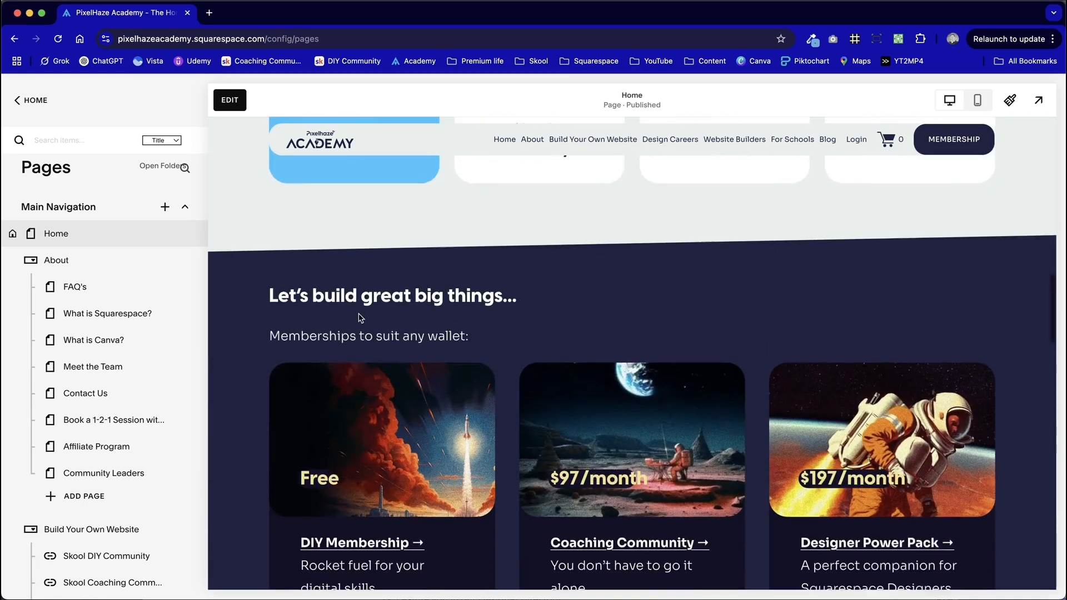
scroll(360, 317, down, 1)
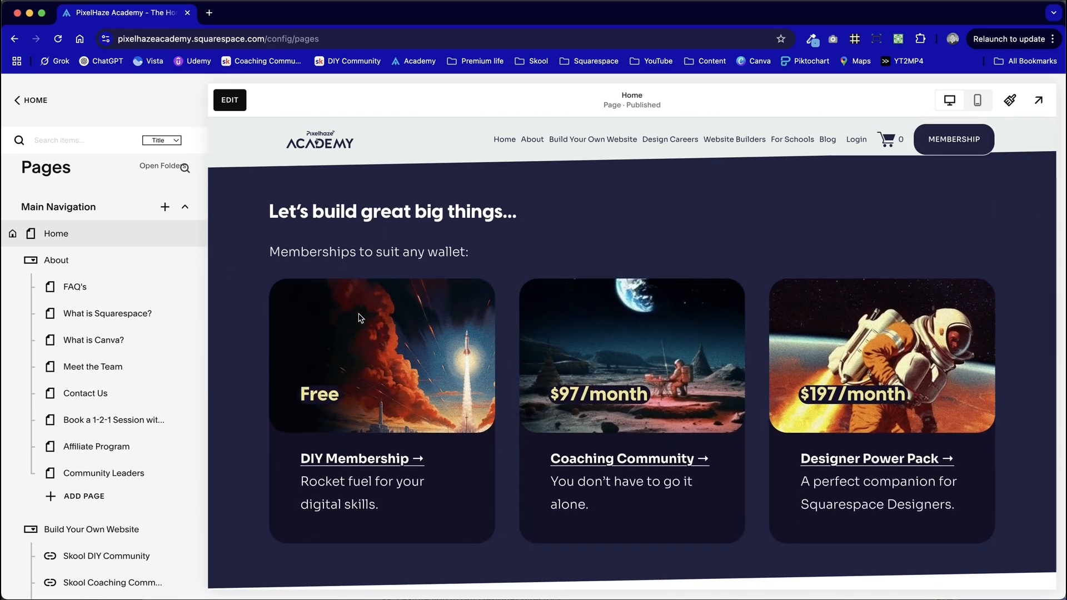
scroll(360, 318, down, 8)
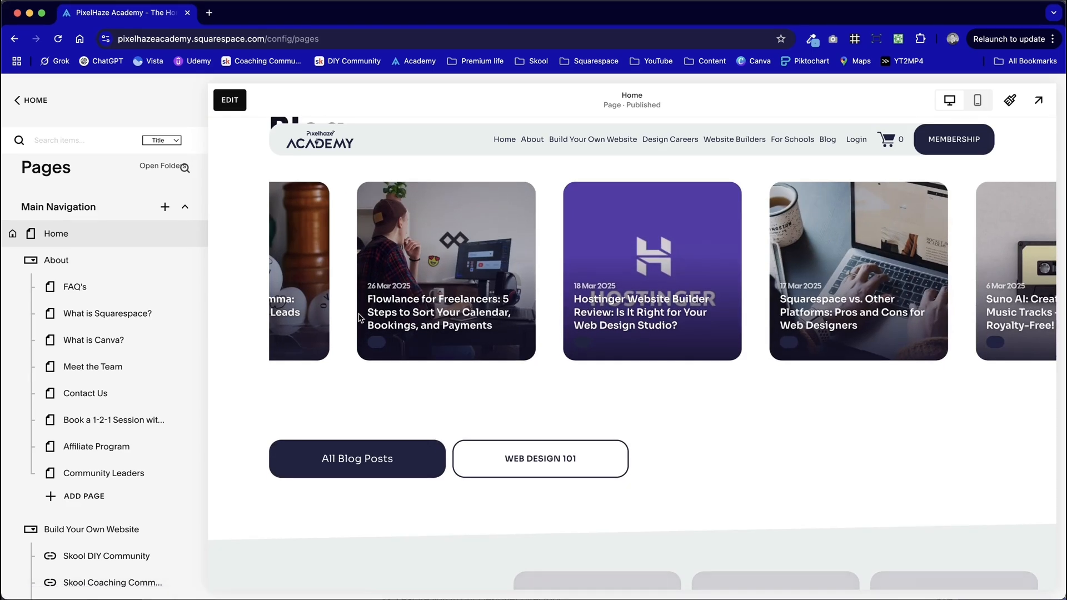
scroll(360, 317, down, 15)
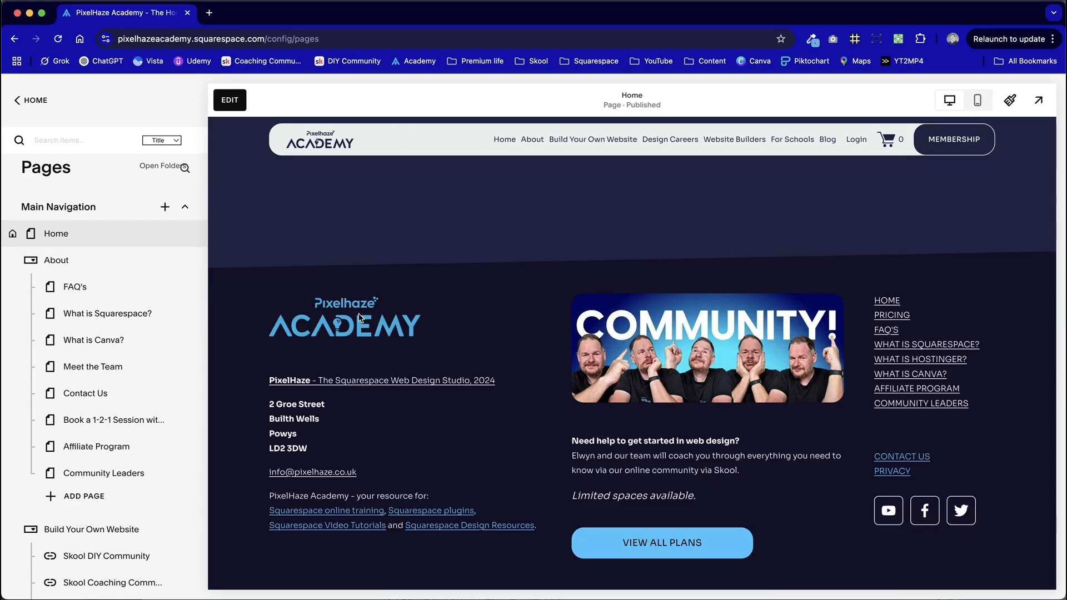
scroll(359, 317, up, 20)
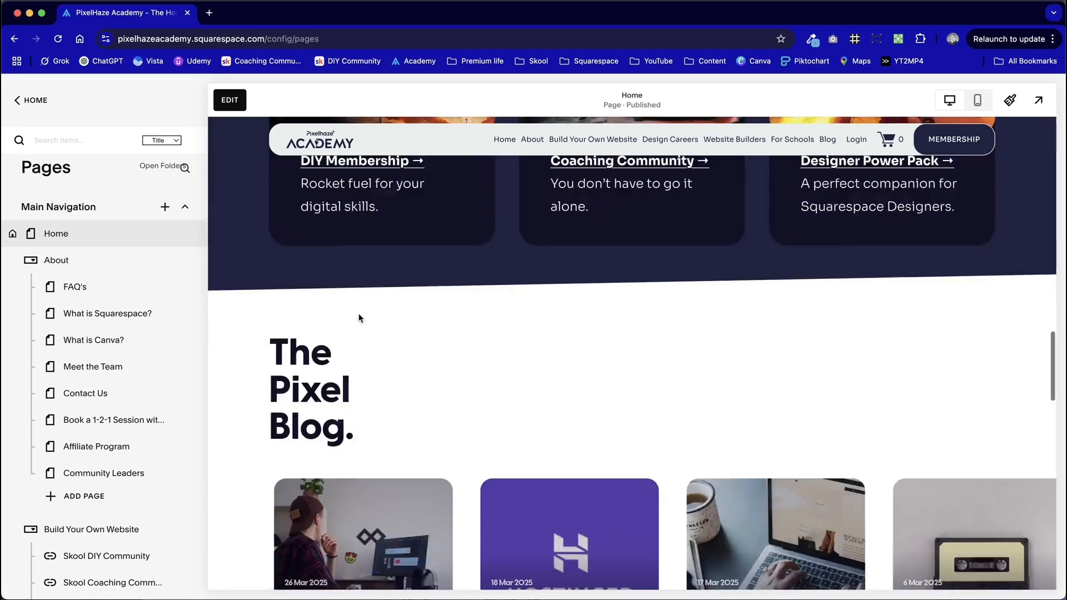
scroll(359, 315, up, 2)
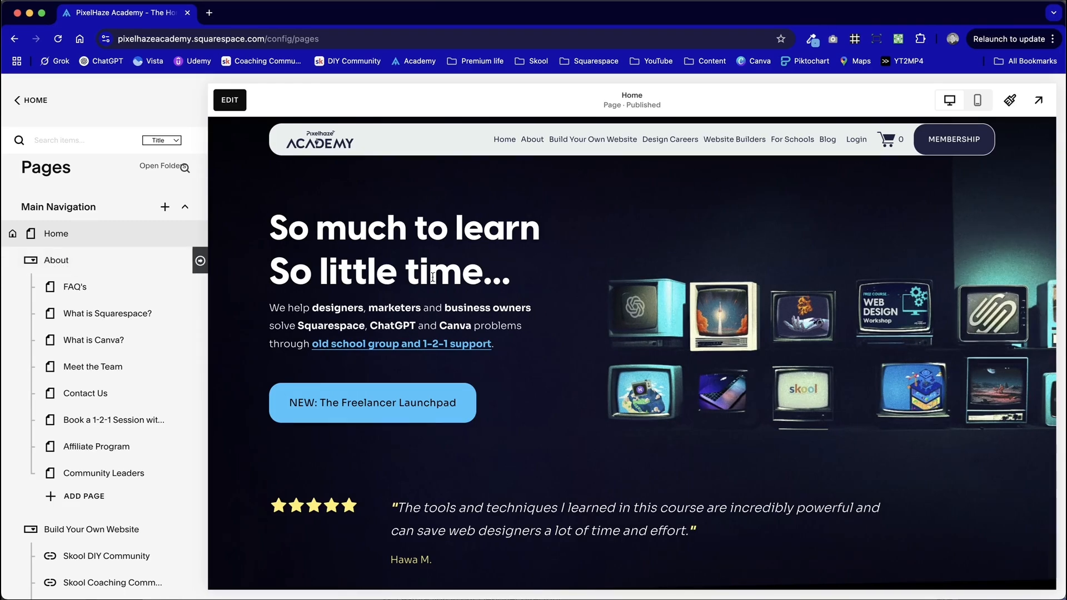
mouse_move(559, 163)
mouse_move(689, 143)
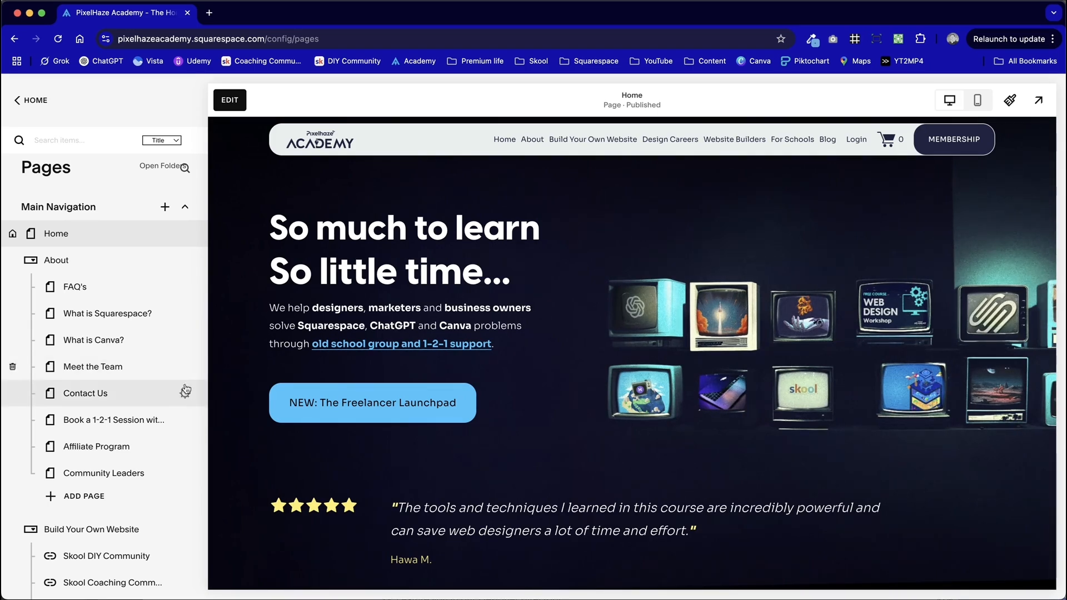
Examine how the page list is organised, from the Main Navigation dropdowns through Member Sites to Not Linked
scroll(144, 440, down, 3)
scroll(145, 439, down, 7)
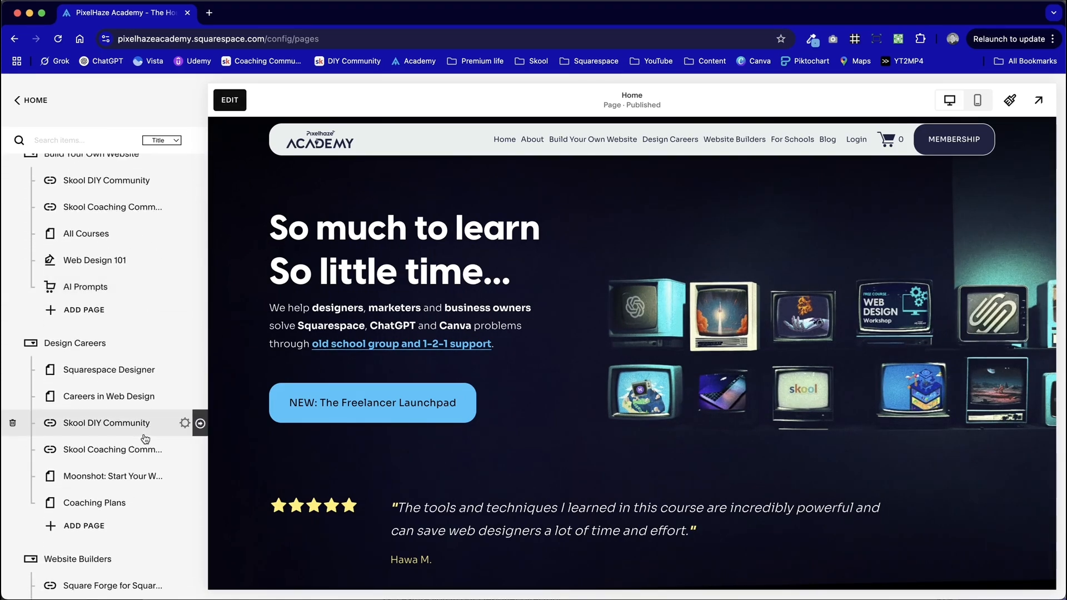
scroll(145, 440, down, 6)
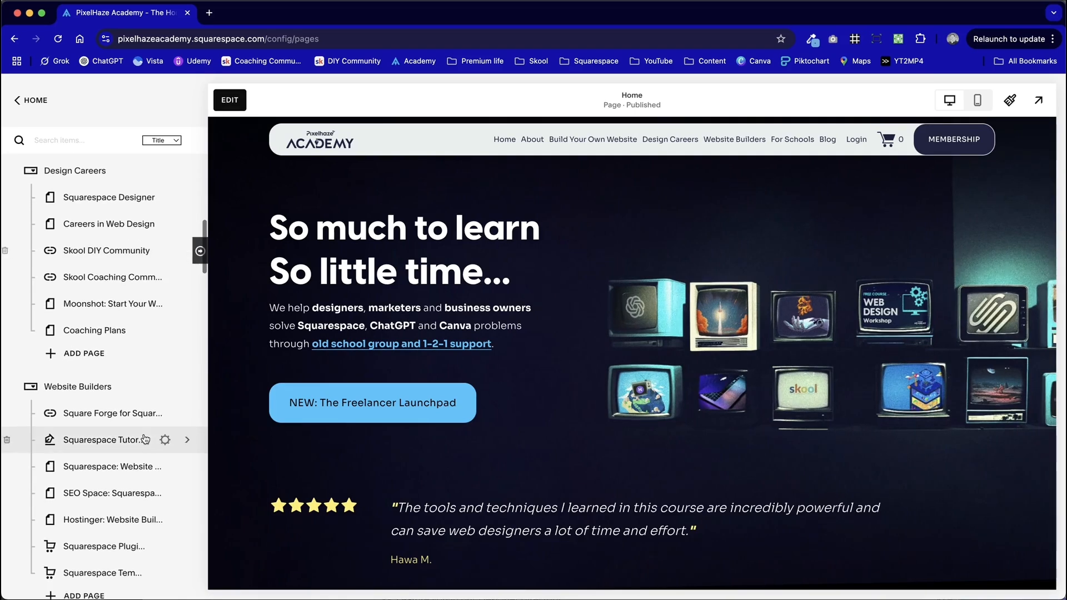
scroll(146, 439, down, 1)
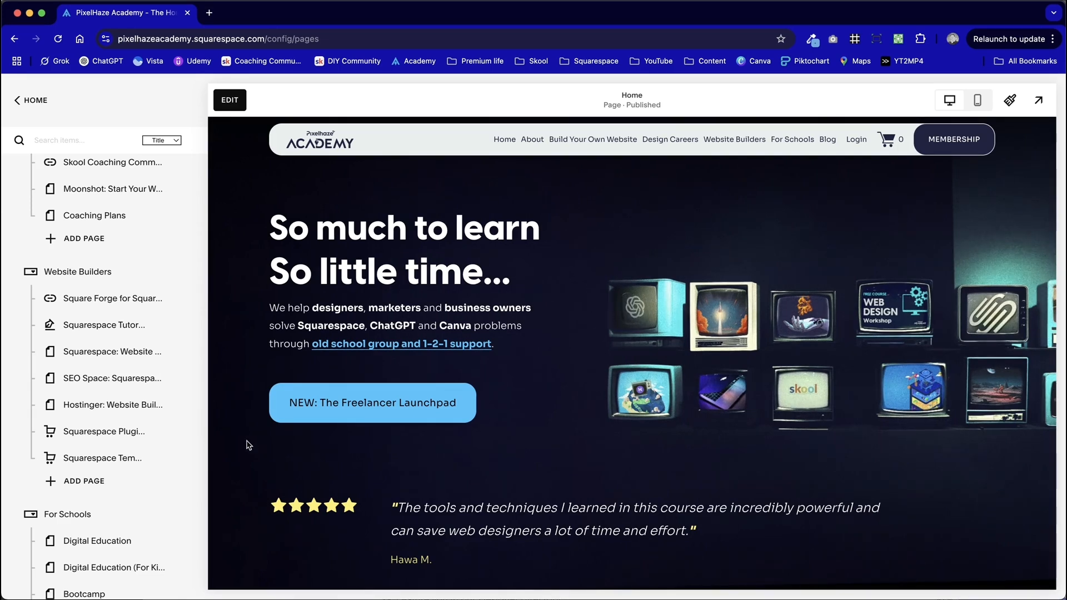
scroll(187, 494, down, 5)
scroll(187, 496, down, 3)
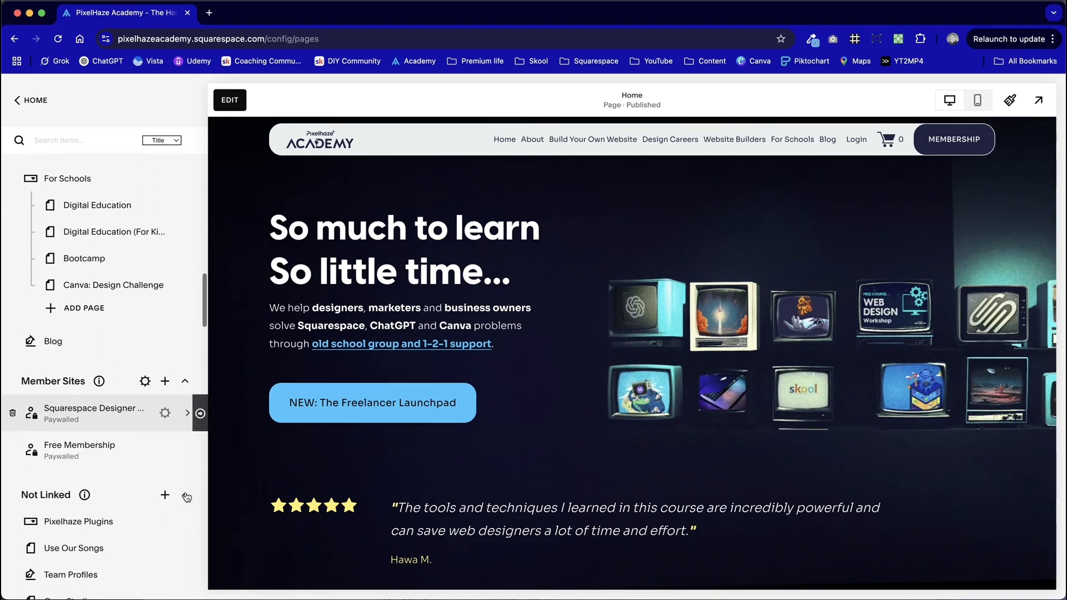
scroll(108, 477, down, 2)
scroll(108, 474, down, 1)
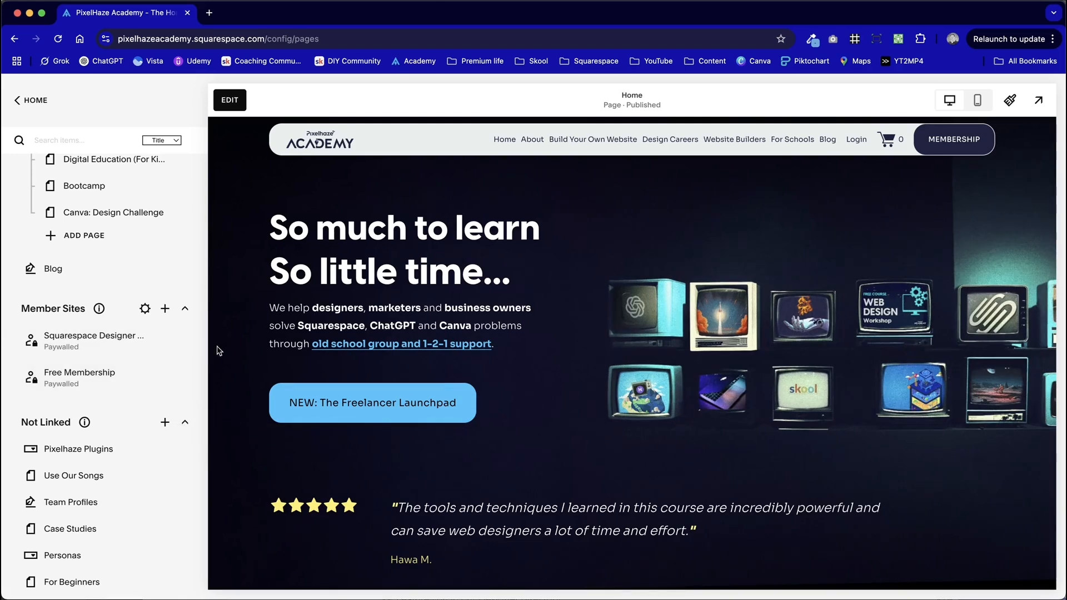
Look through the Not Linked pages and compare them with the Main Navigation pages
scroll(193, 565, down, 3)
scroll(192, 565, down, 7)
scroll(193, 565, up, 6)
scroll(191, 564, up, 3)
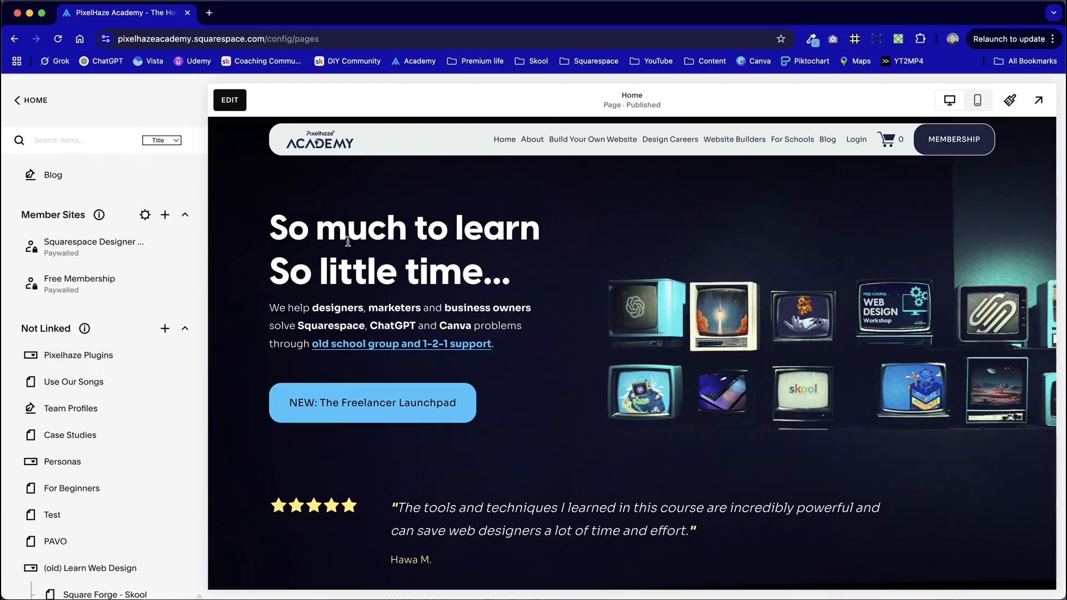
scroll(154, 302, up, 13)
scroll(153, 301, up, 9)
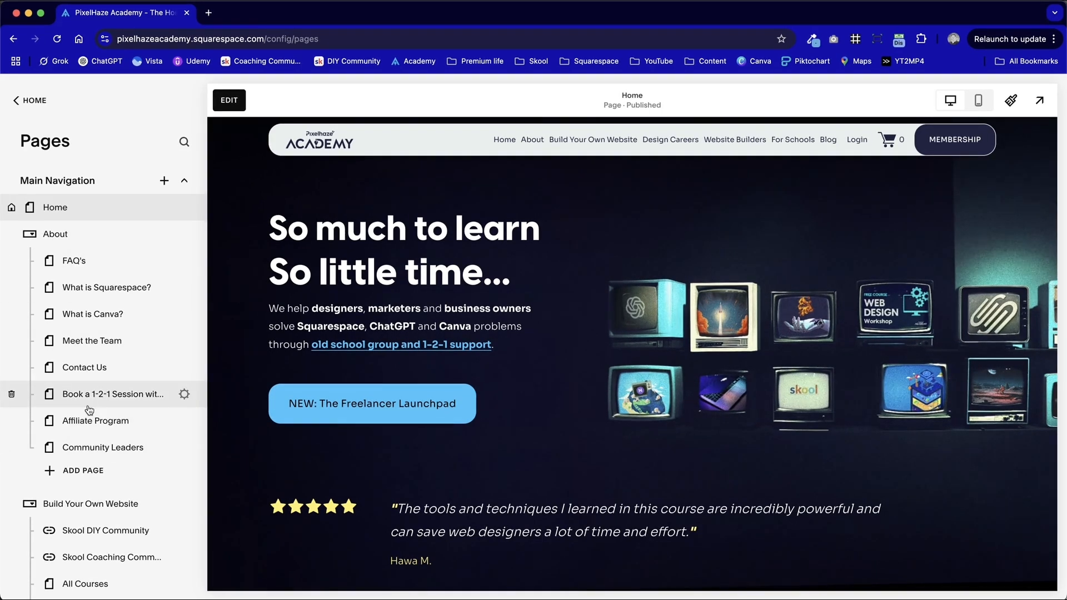
scroll(87, 411, down, 20)
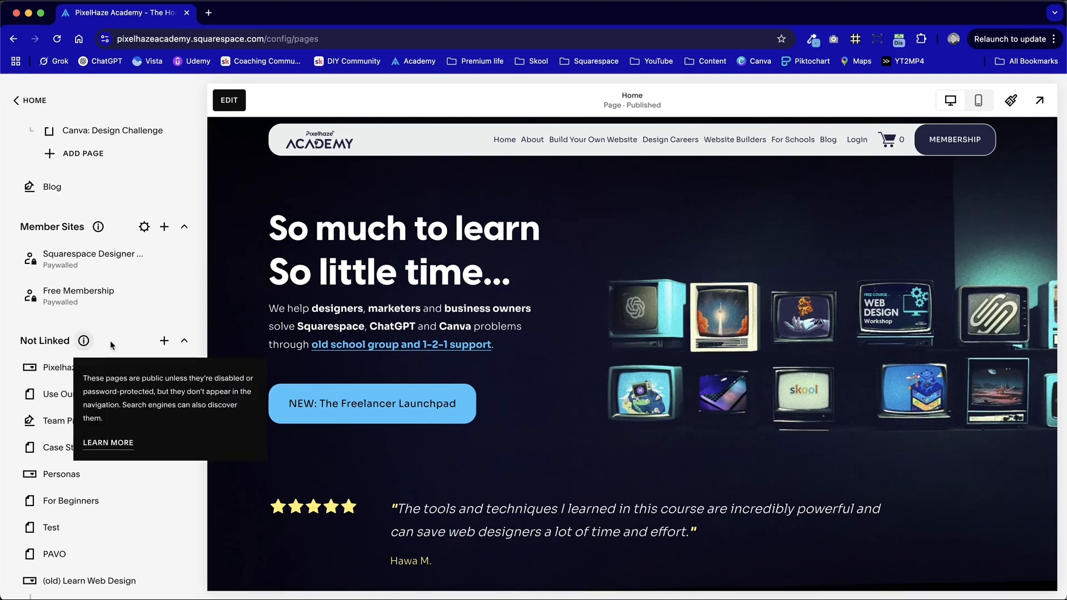
scroll(110, 342, up, 20)
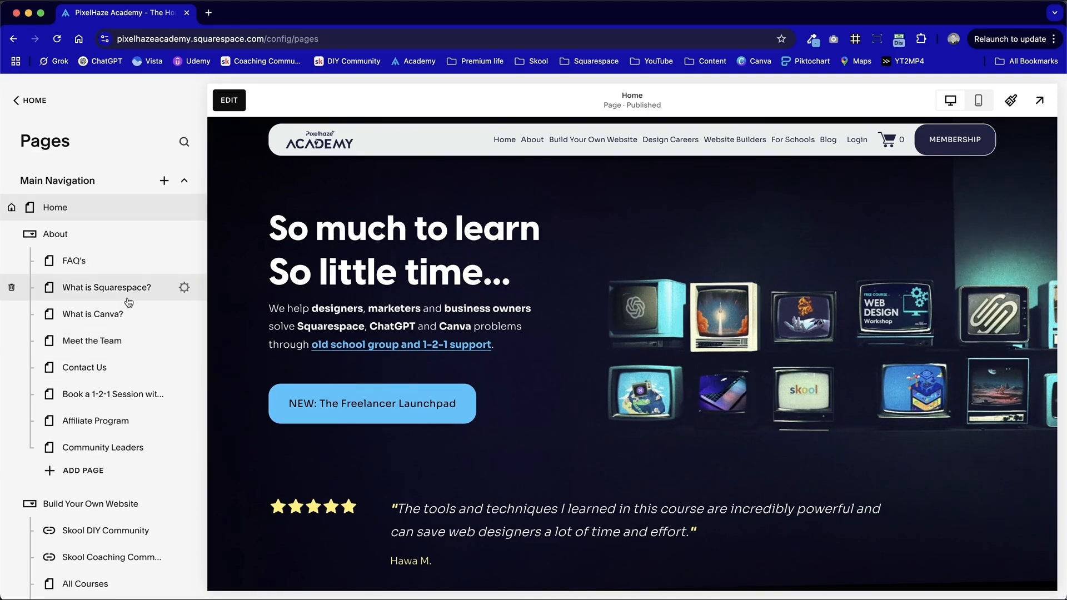
Reopen the Pages list from the site's main menu and view the About and Design Careers dropdowns in the site header
click(39, 102)
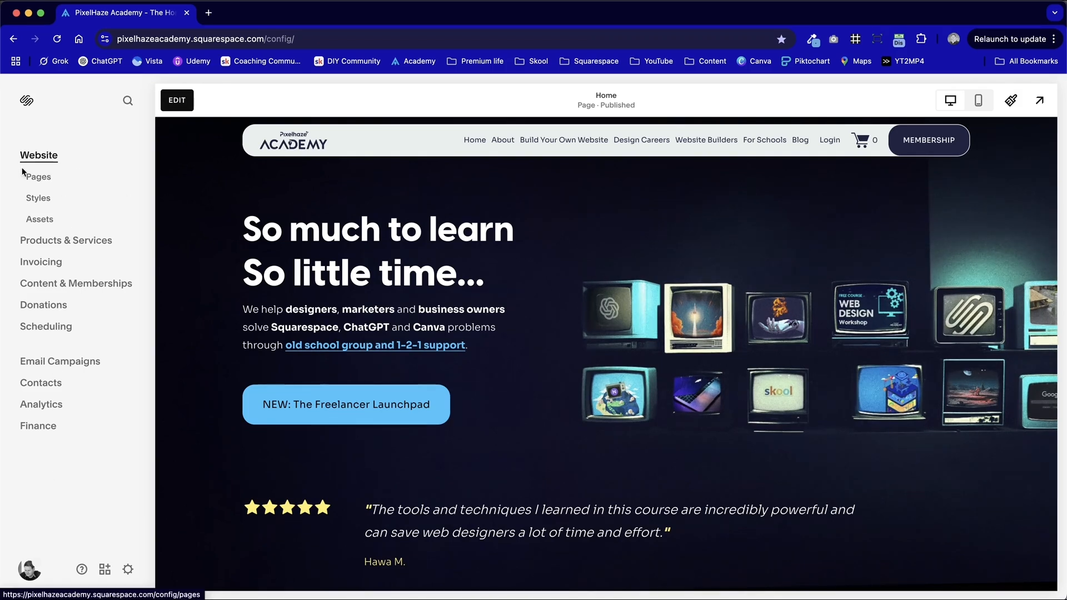
click(38, 177)
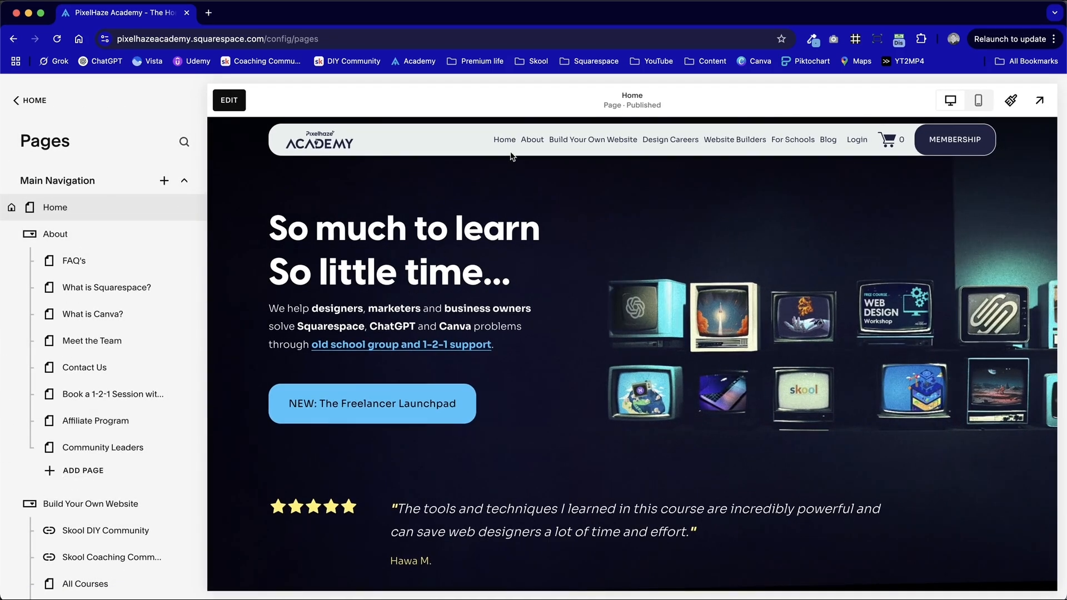
mouse_move(544, 142)
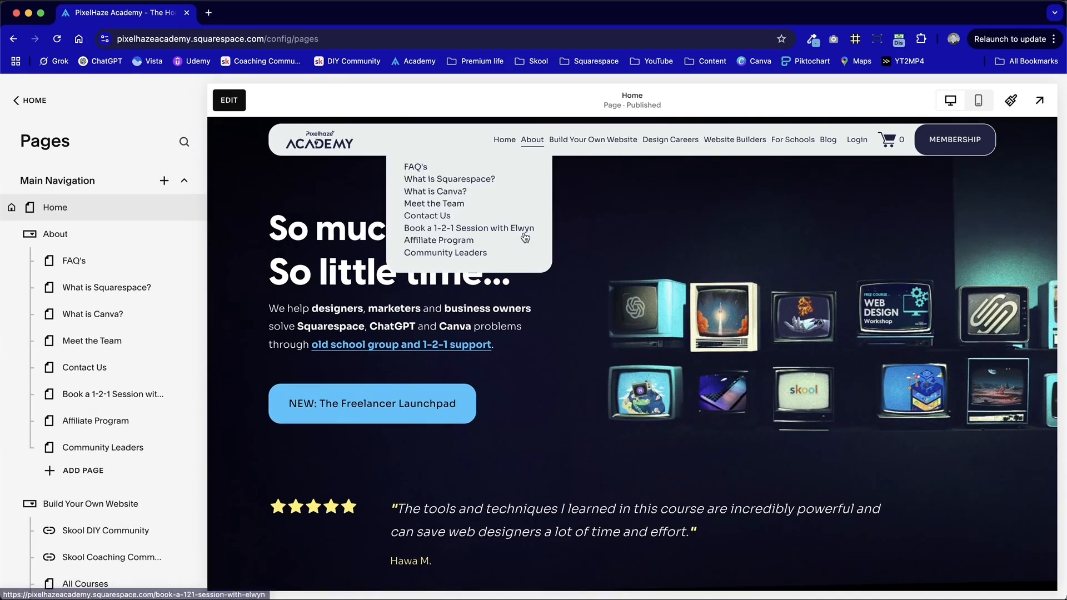
mouse_move(678, 150)
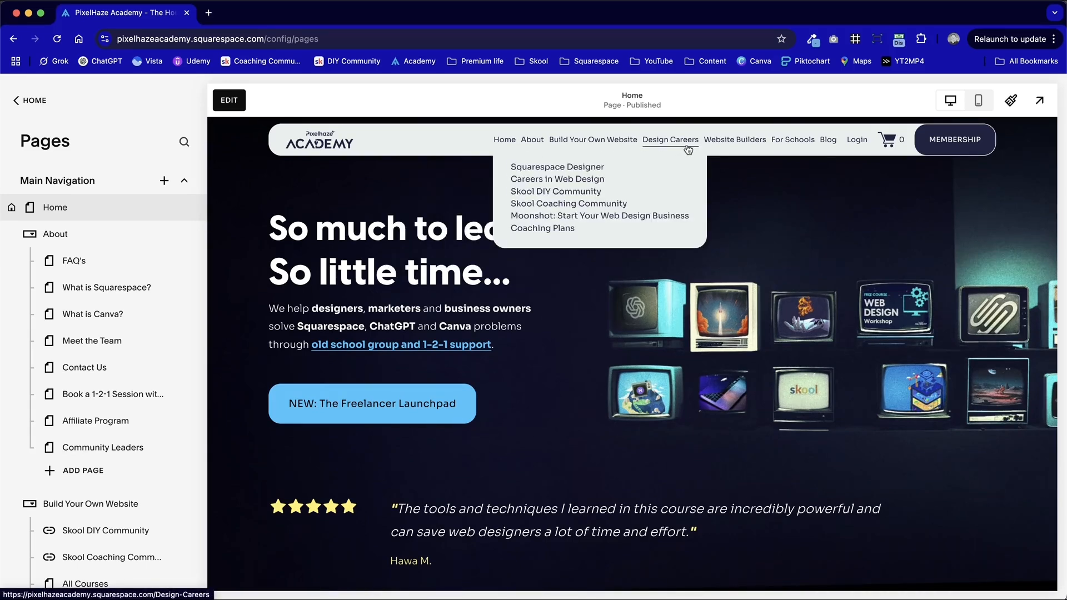
Collapse the About, Build Your Own Website, Design Careers, Website Builders and For Schools dropdowns in the Main Navigation list
mouse_move(183, 236)
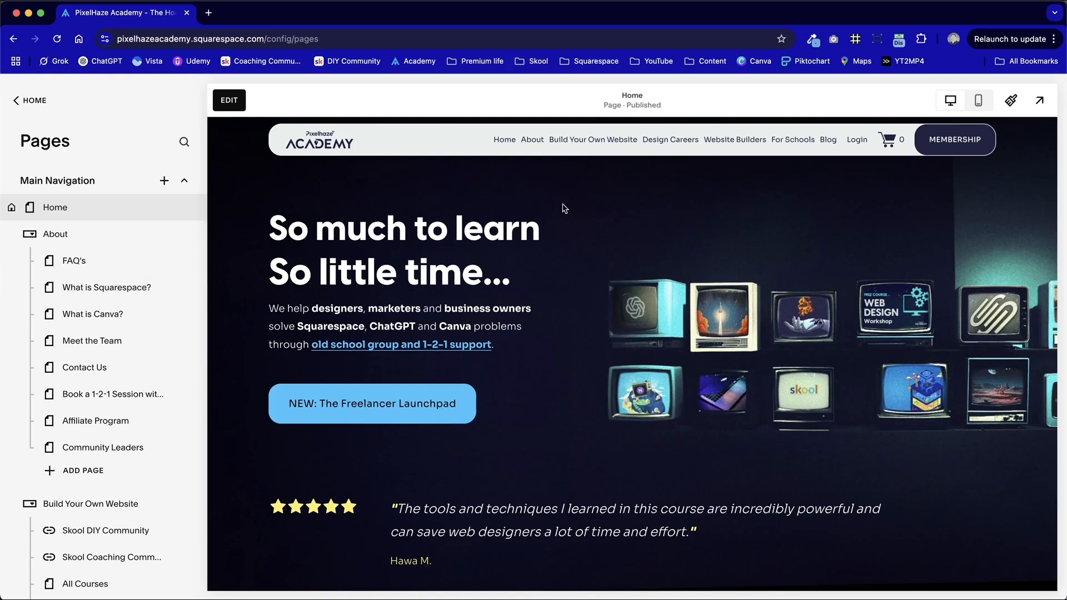
click(183, 233)
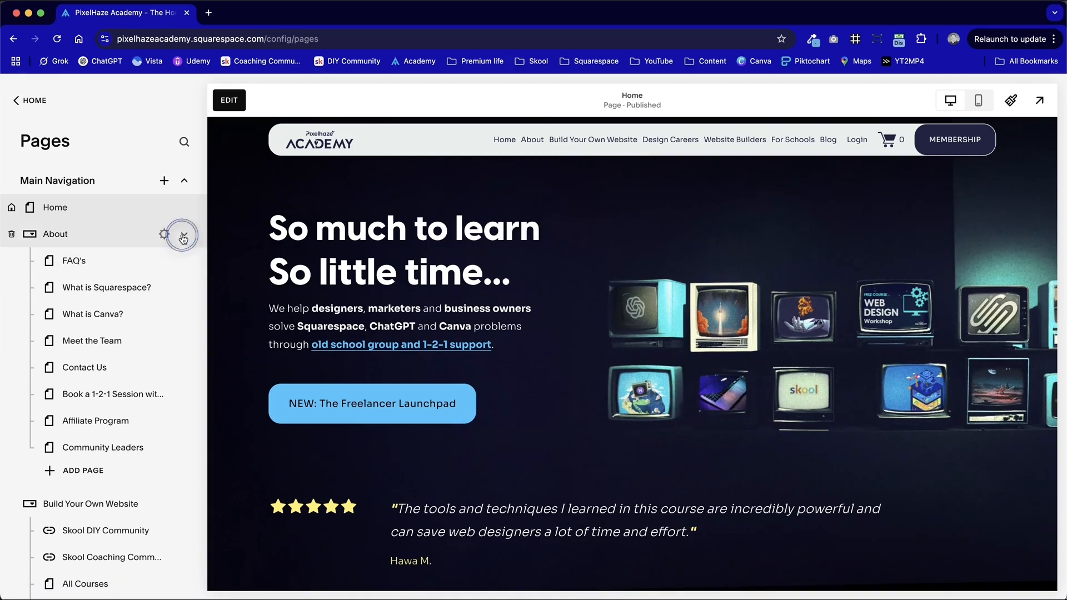
click(187, 261)
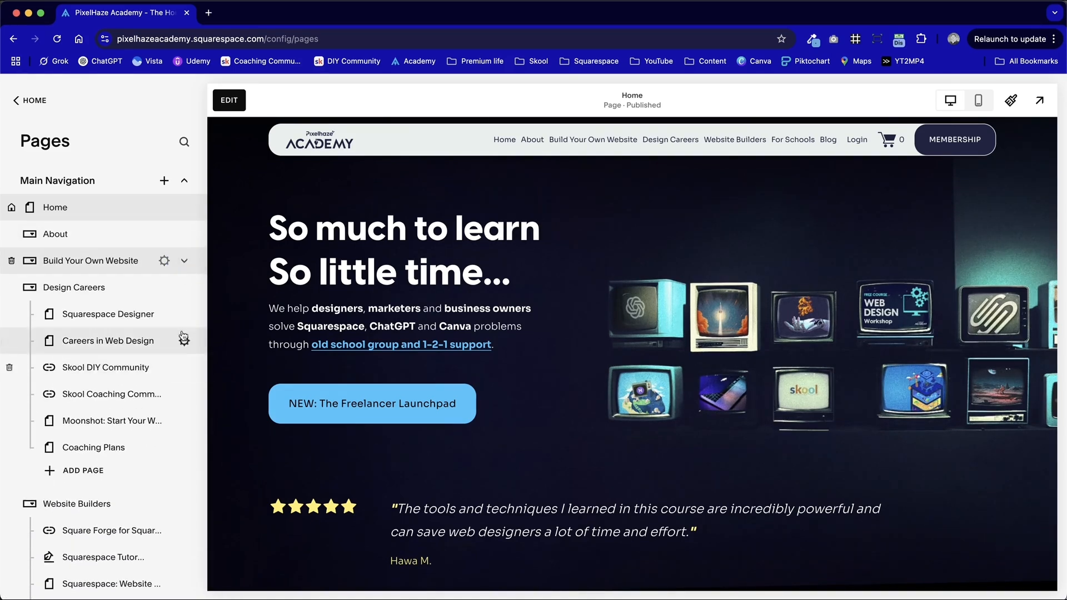
click(186, 287)
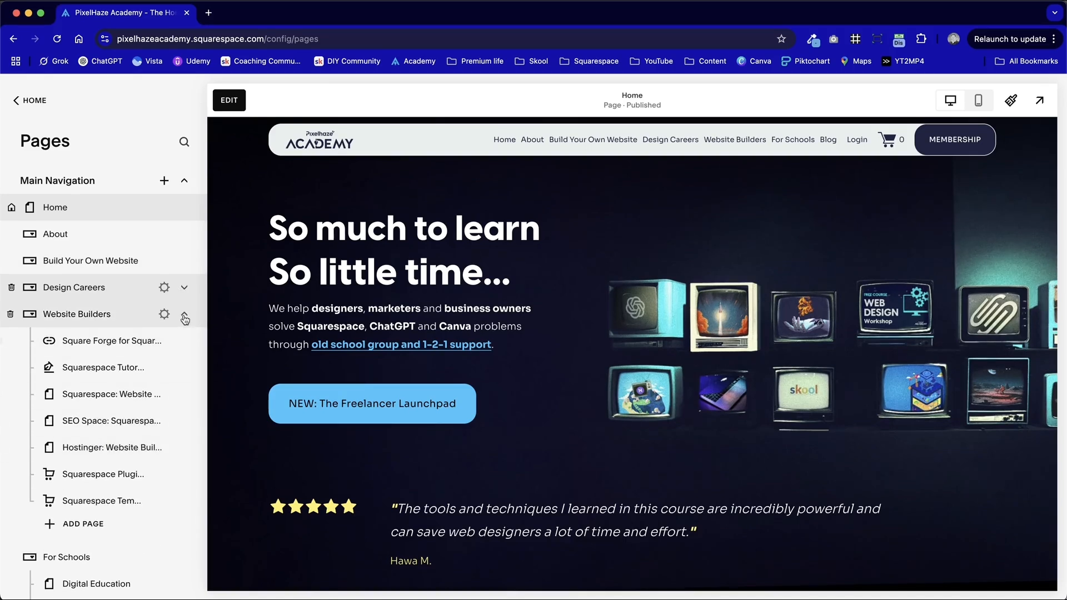
click(184, 315)
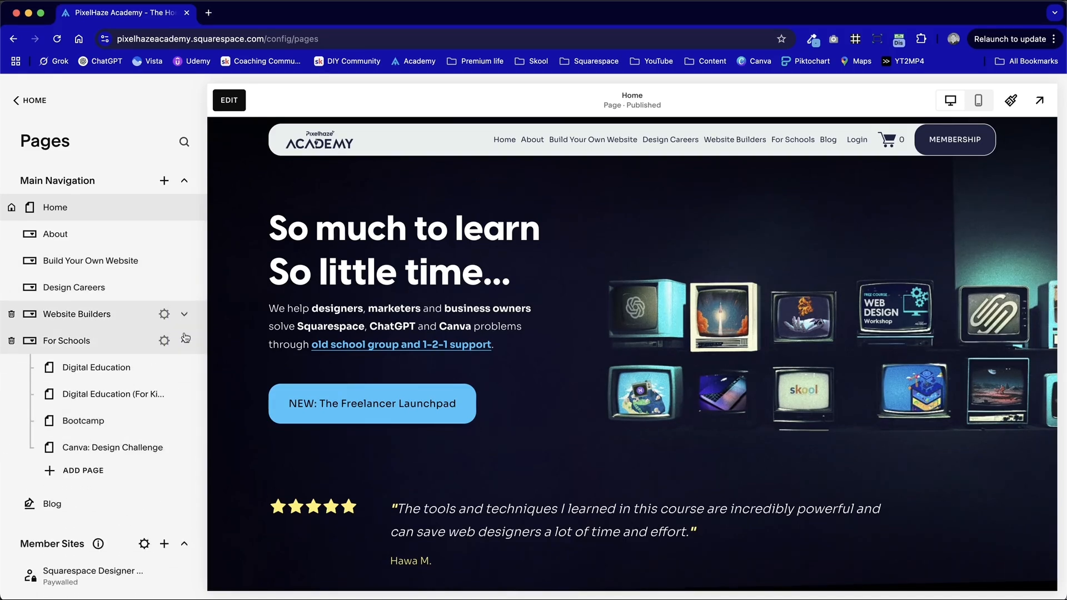
click(186, 345)
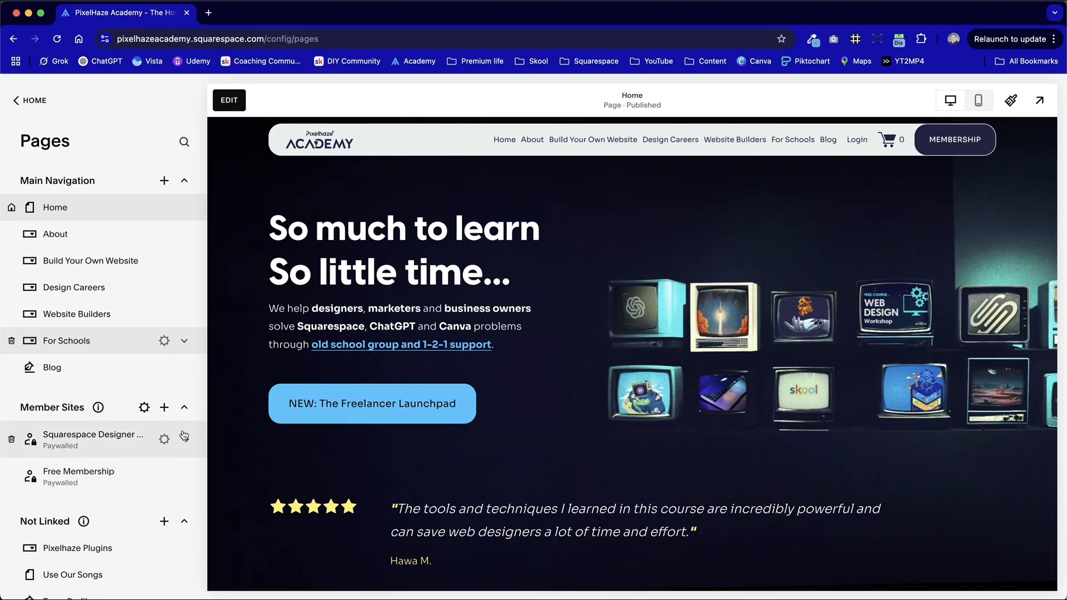
Add a blank page named Squarespace Tutorials to the Not Linked section, preview it full screen and return to the page list
click(165, 522)
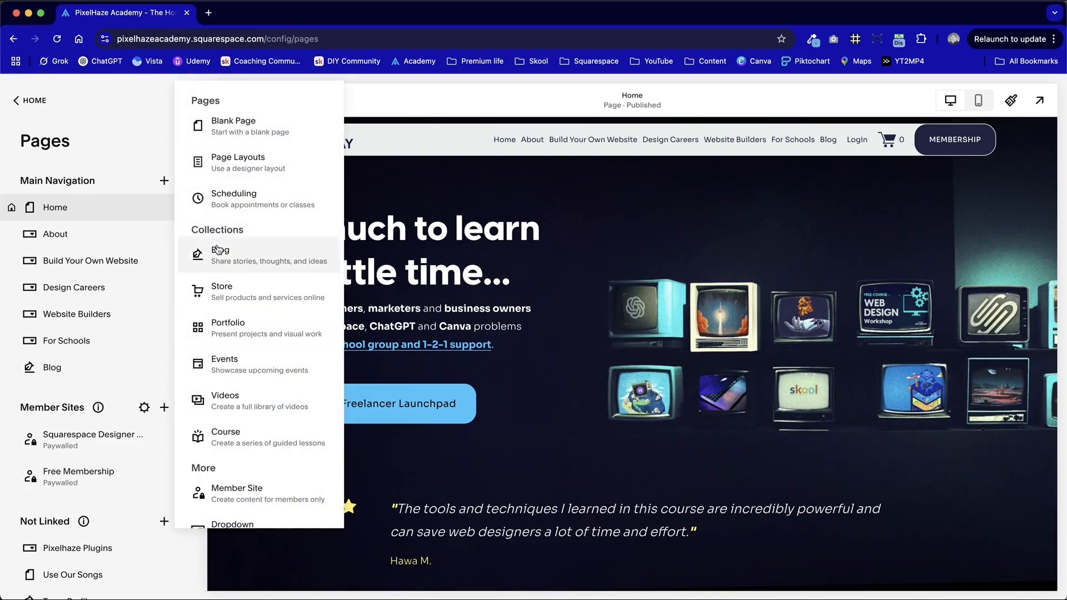
click(255, 132)
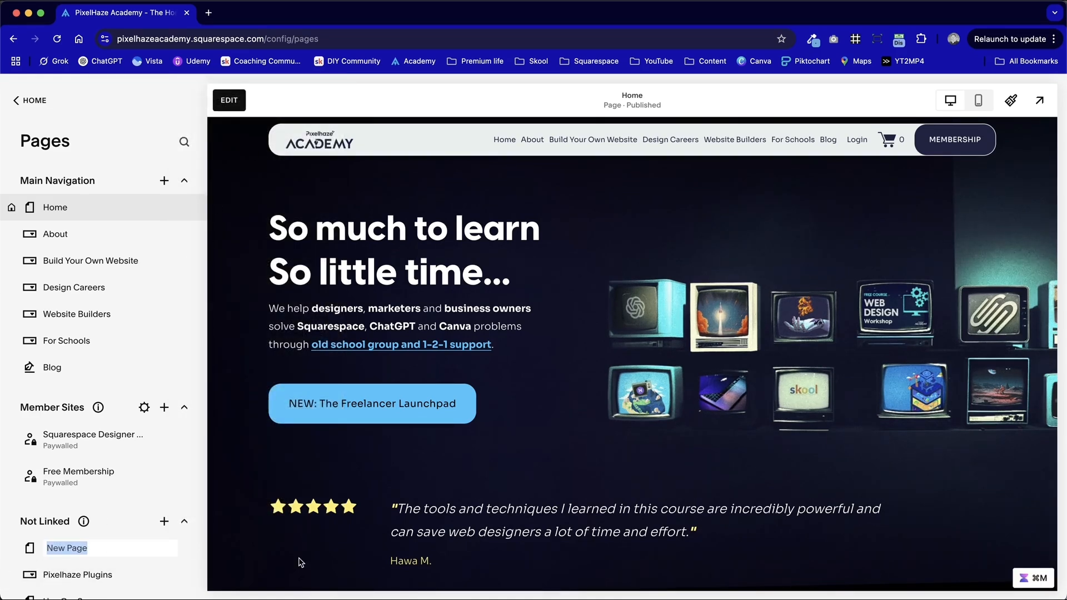
text(S)
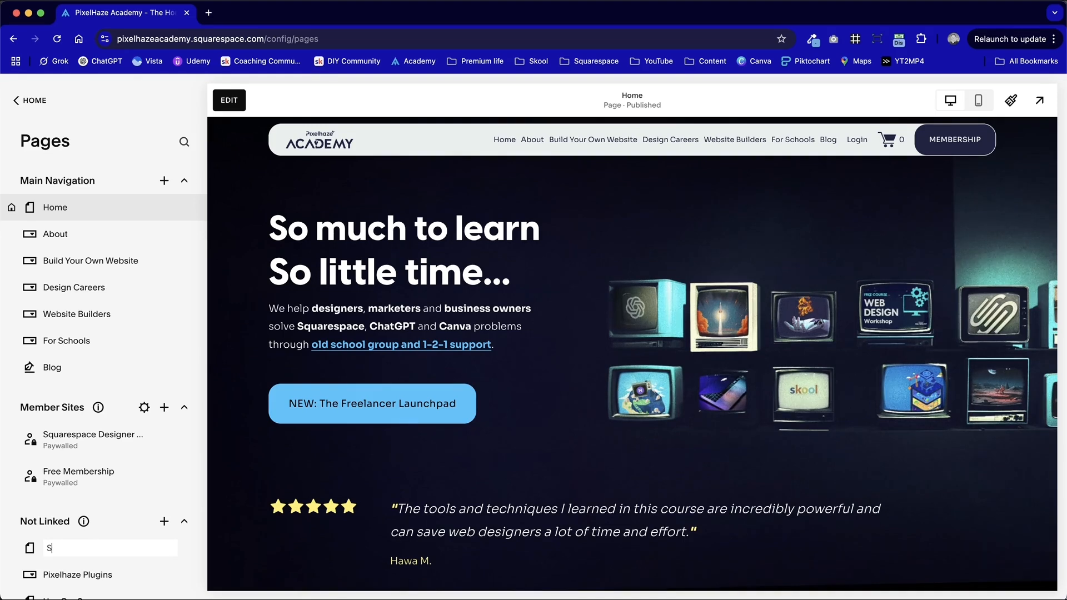
text(quarespace Tutorials)
key(Return)
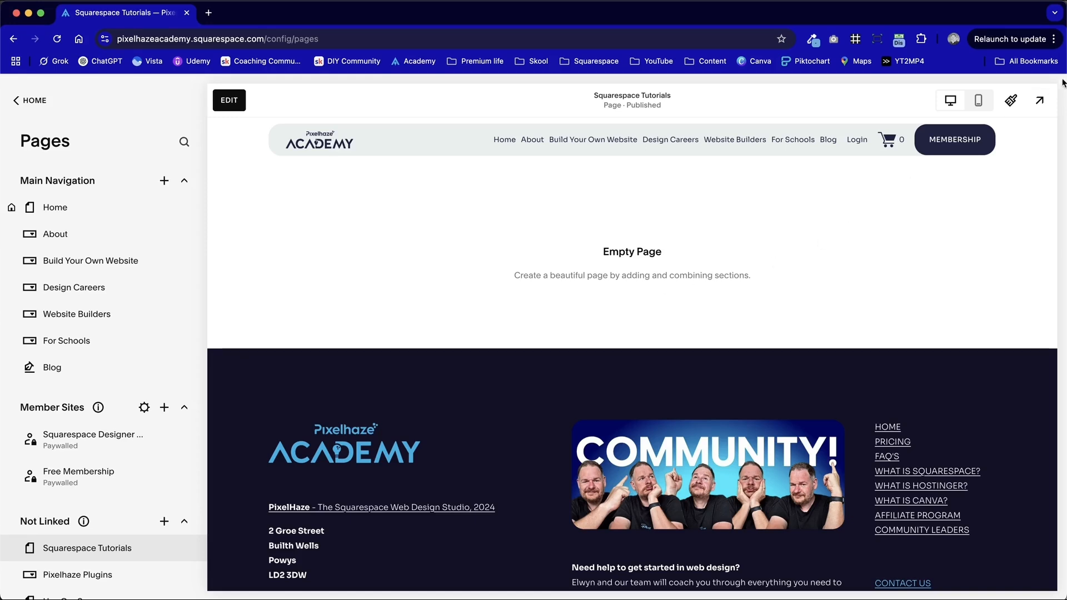
click(1040, 101)
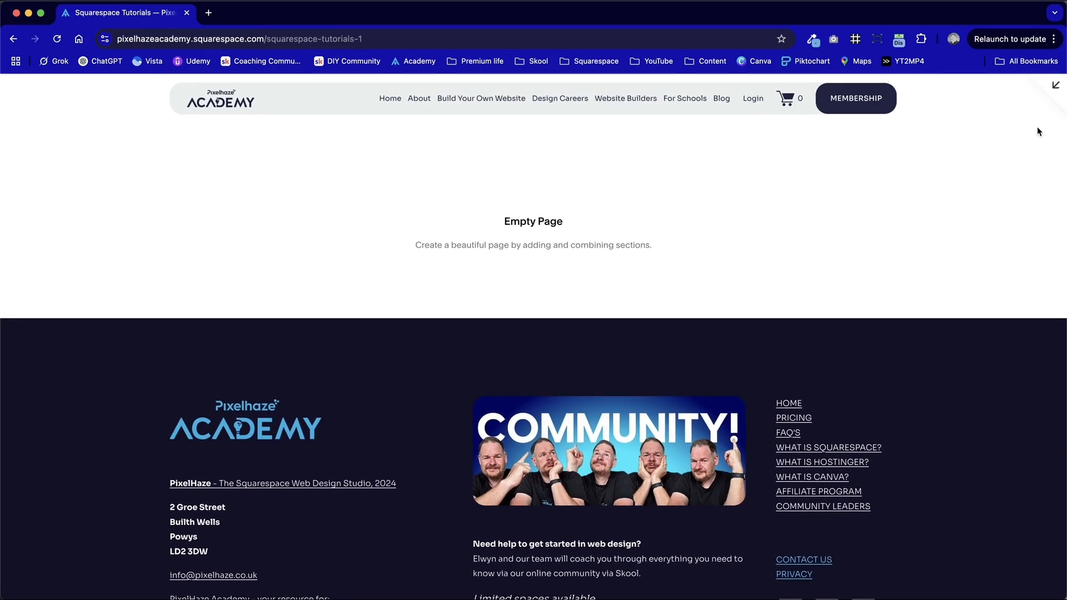
click(1057, 85)
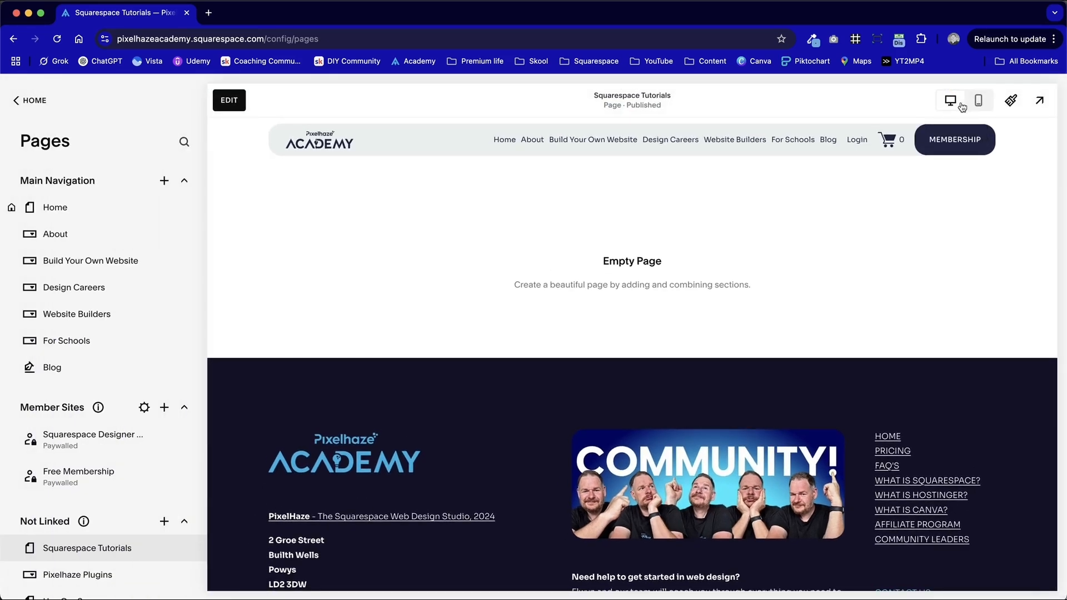
Preview the Squarespace Tutorials page in mobile and desktop view, then look over its General page settings and close them
click(979, 102)
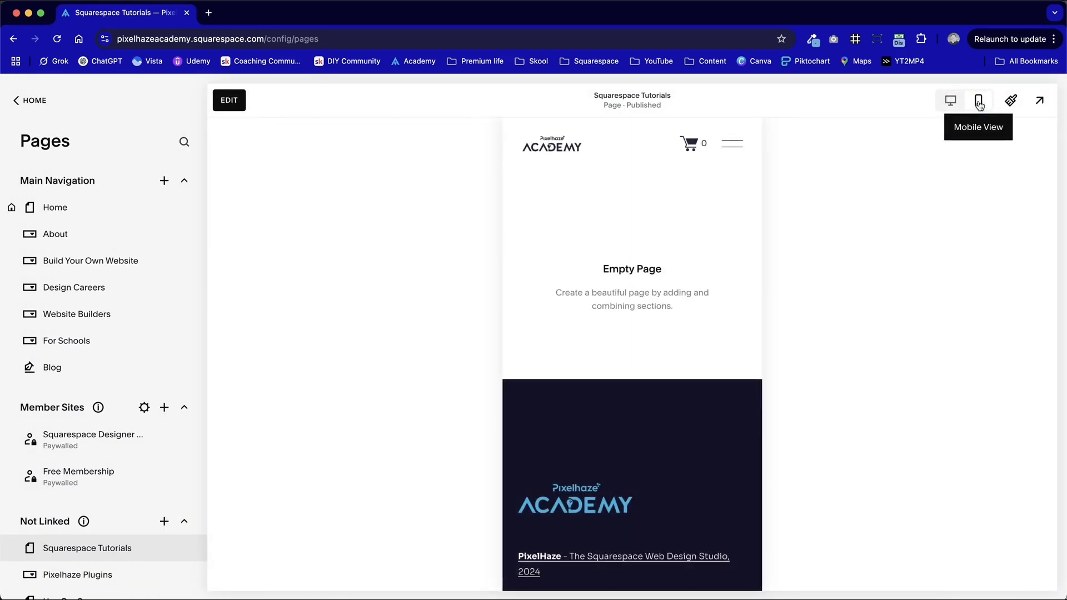
click(951, 102)
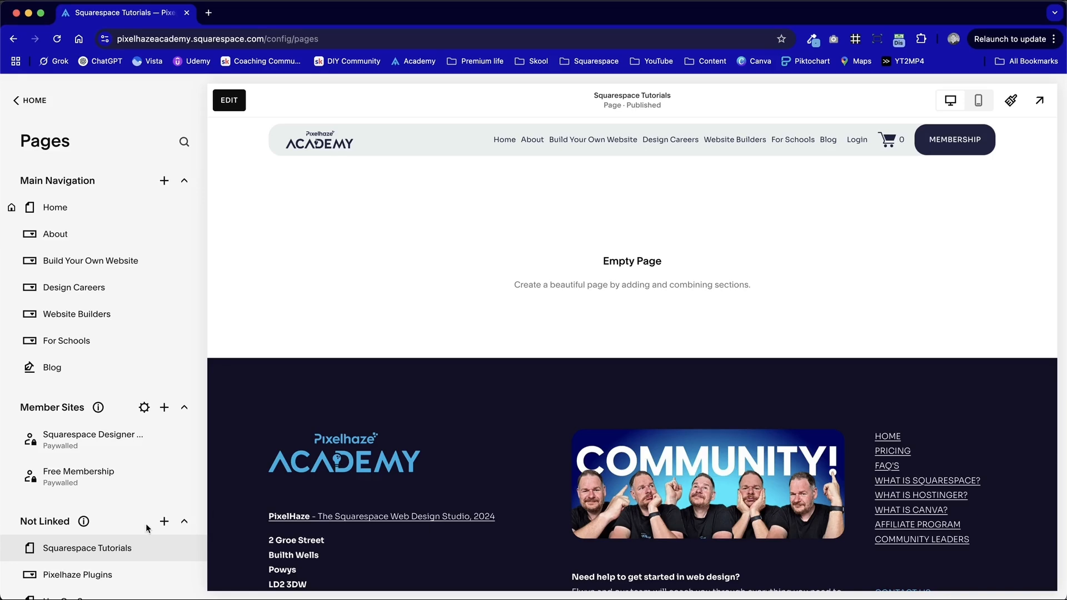
click(185, 550)
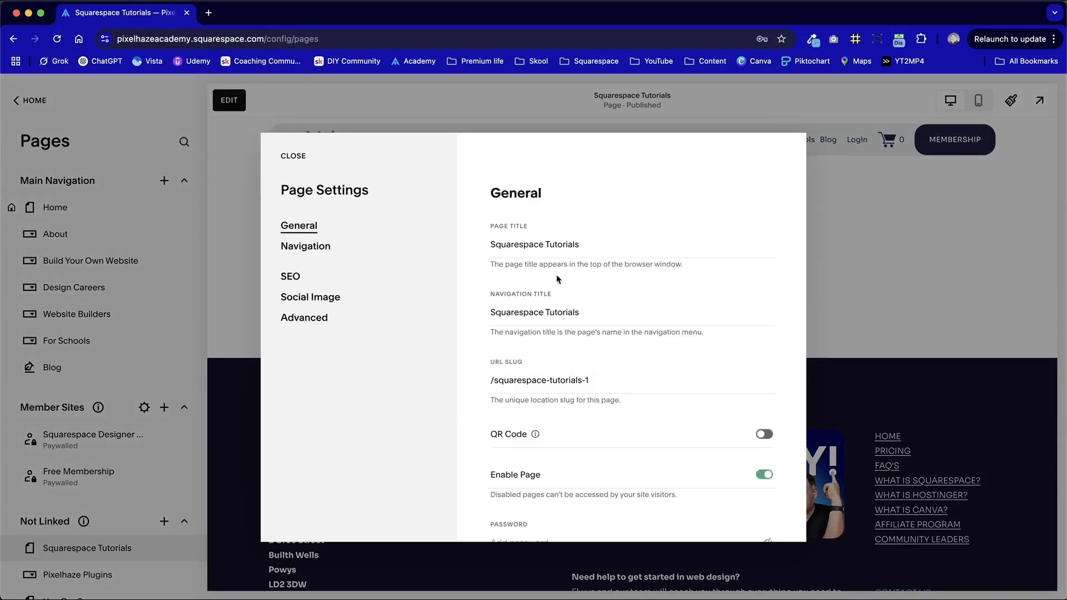
click(293, 156)
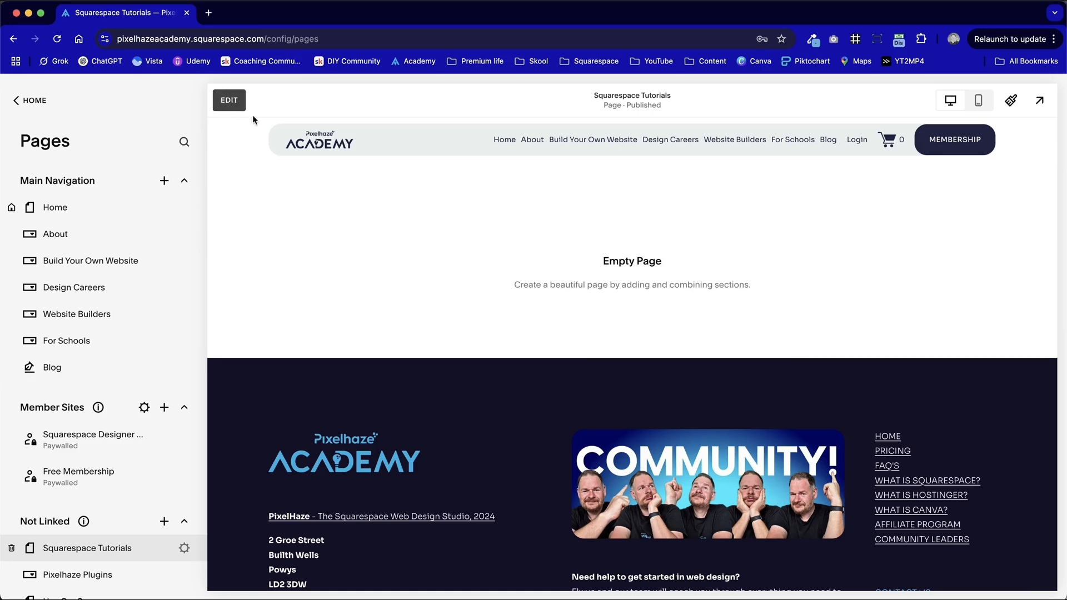
Open the Squarespace Tutorials page for editing and add the saved memberships section titled "Let's build great big things..."
click(237, 107)
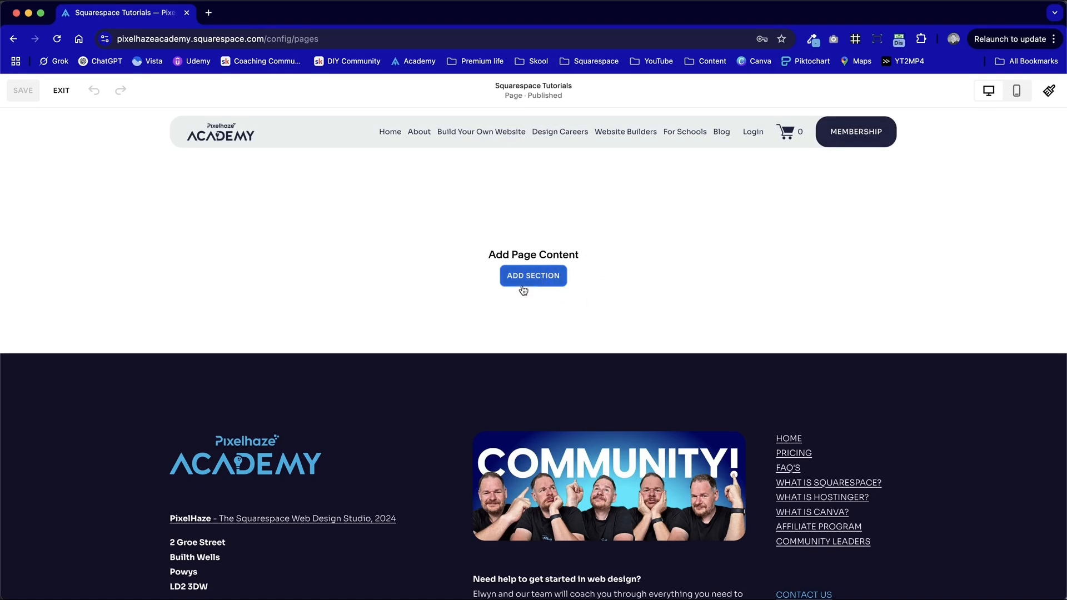
click(527, 278)
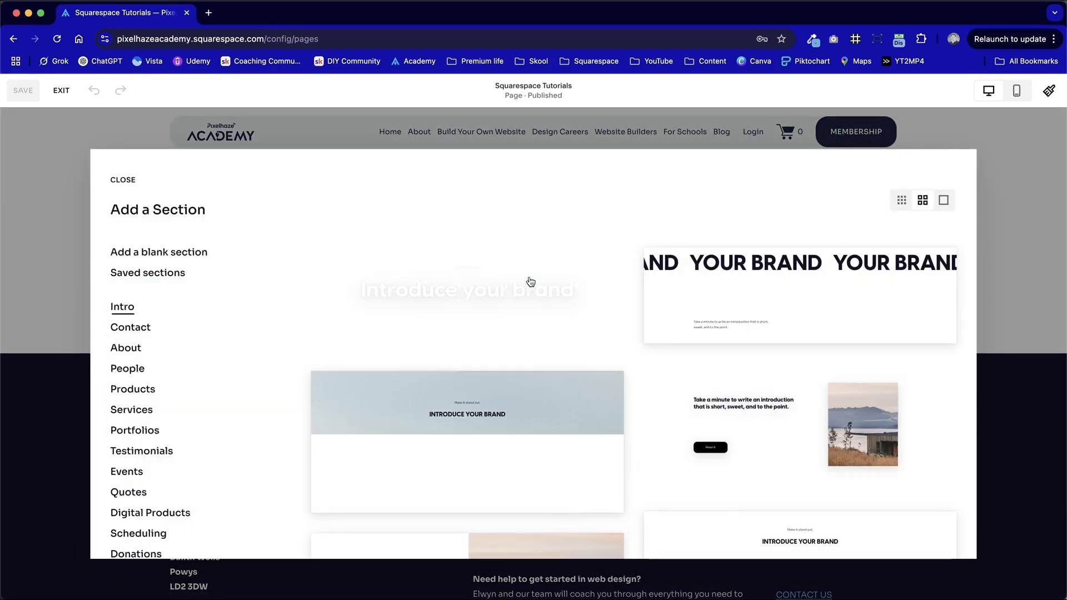
click(148, 273)
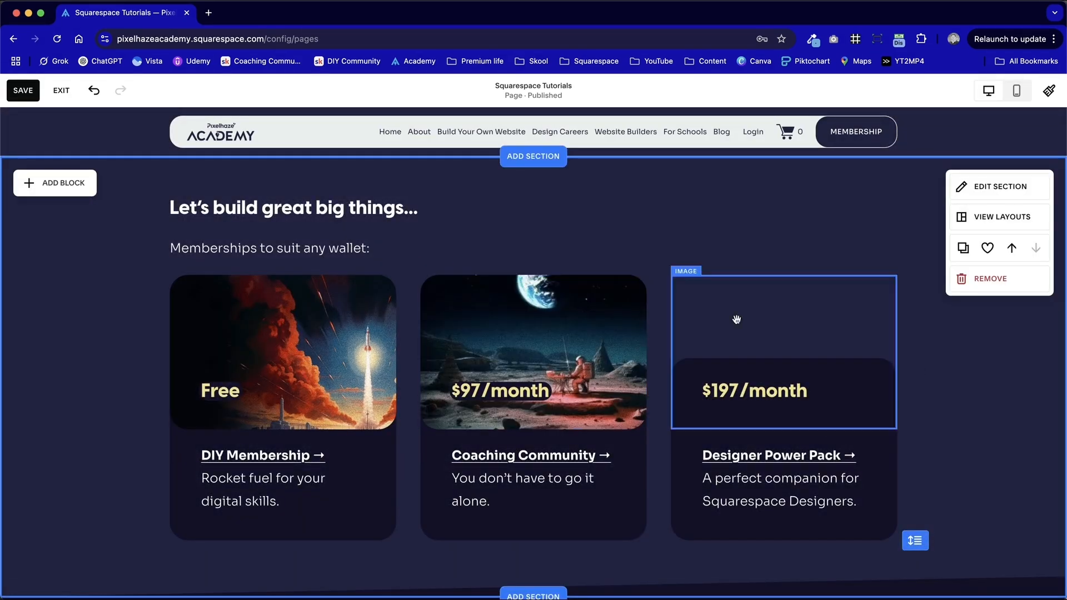
click(957, 386)
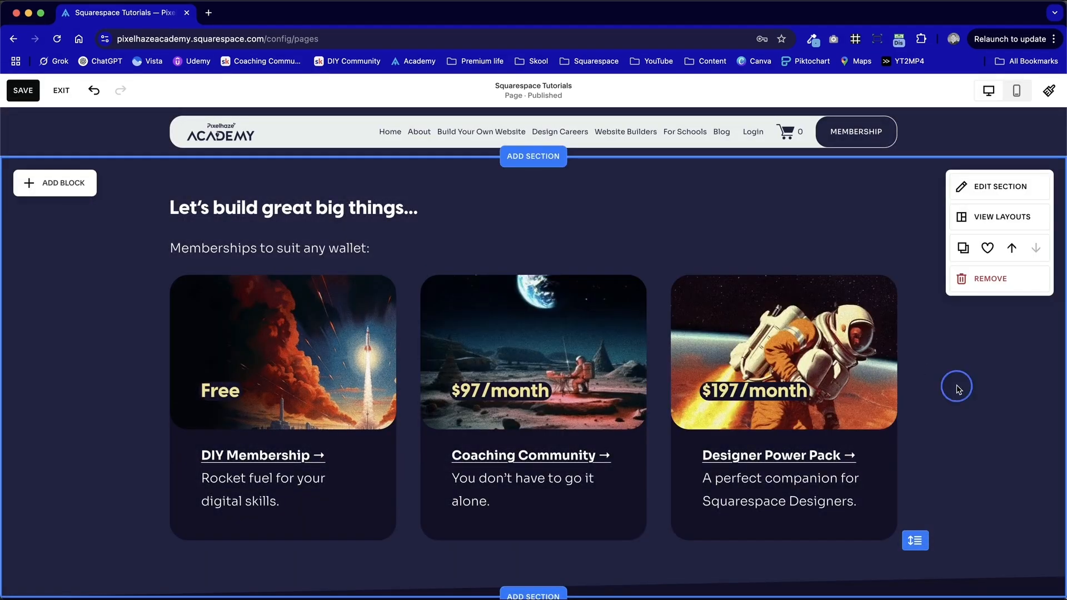
scroll(955, 387, down, 2)
scroll(955, 386, up, 2)
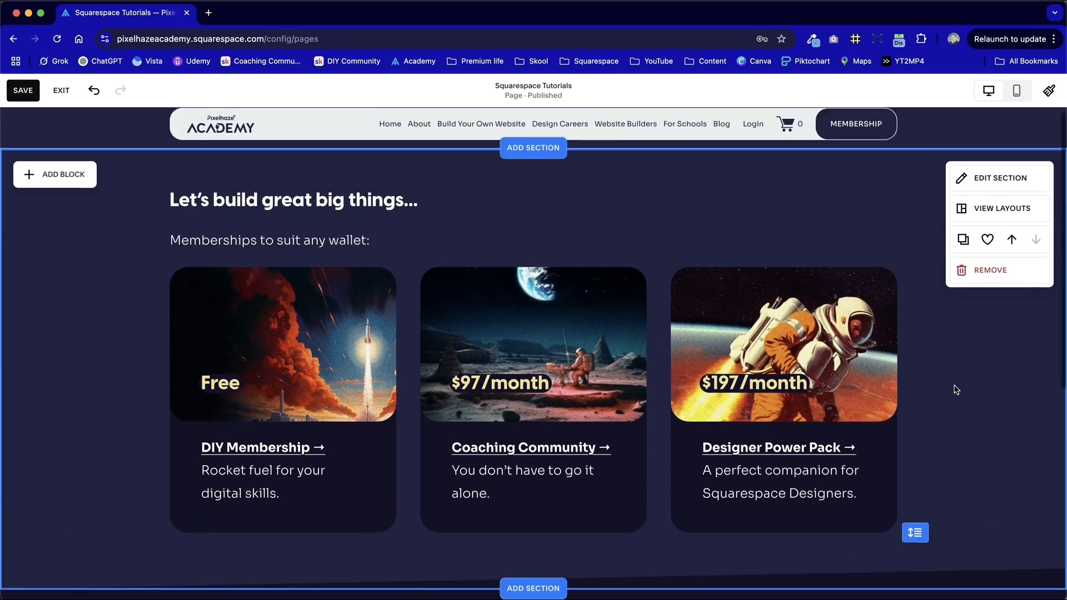
Switch the editor to mobile view, check the memberships section and add a blank section below it
click(1019, 91)
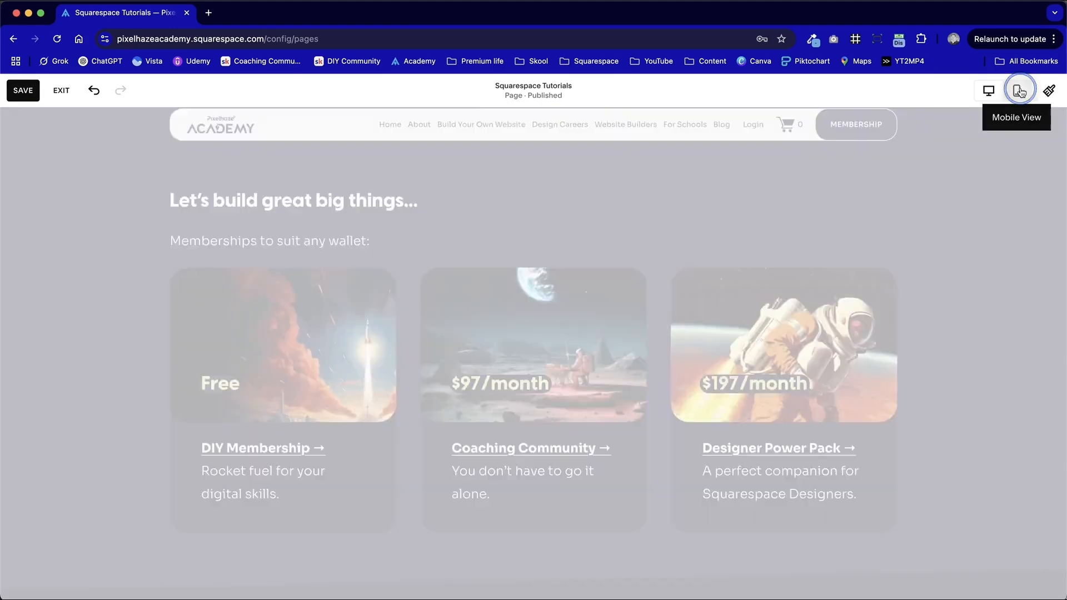
scroll(593, 425, down, 8)
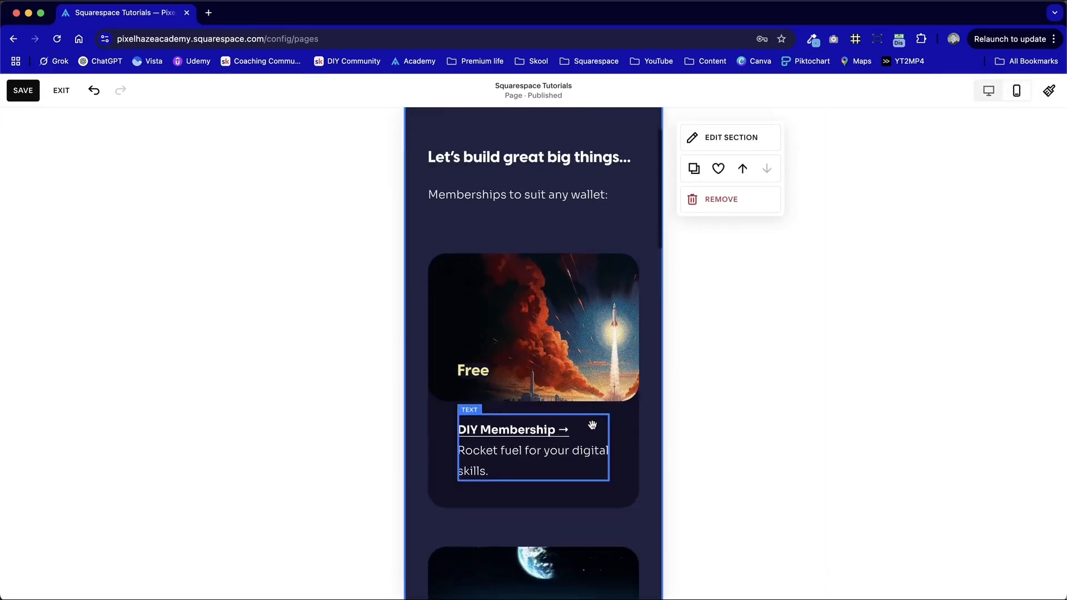
scroll(592, 425, down, 5)
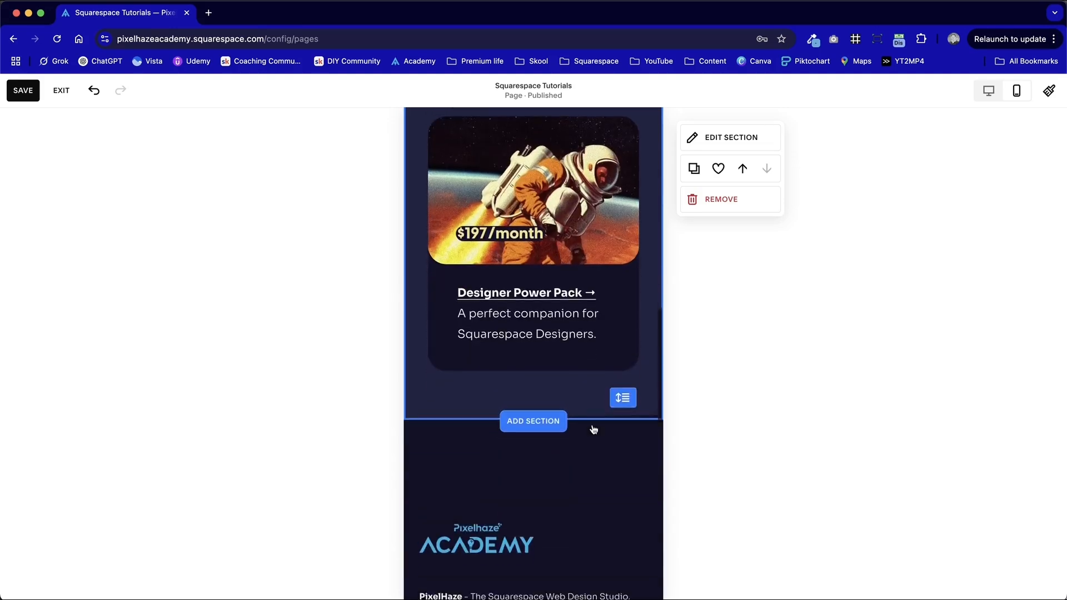
click(527, 406)
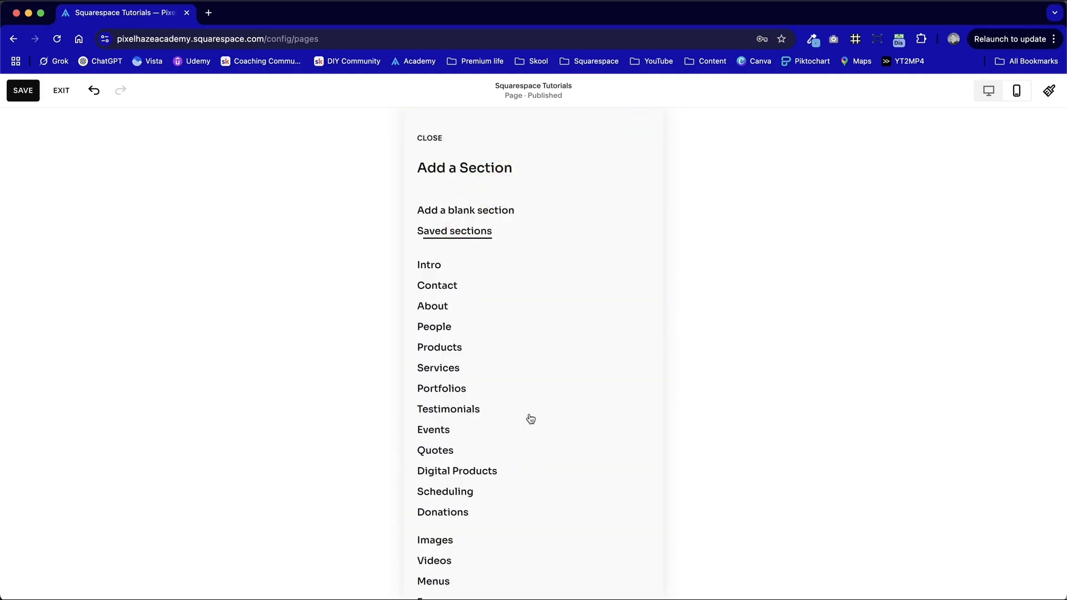
click(471, 210)
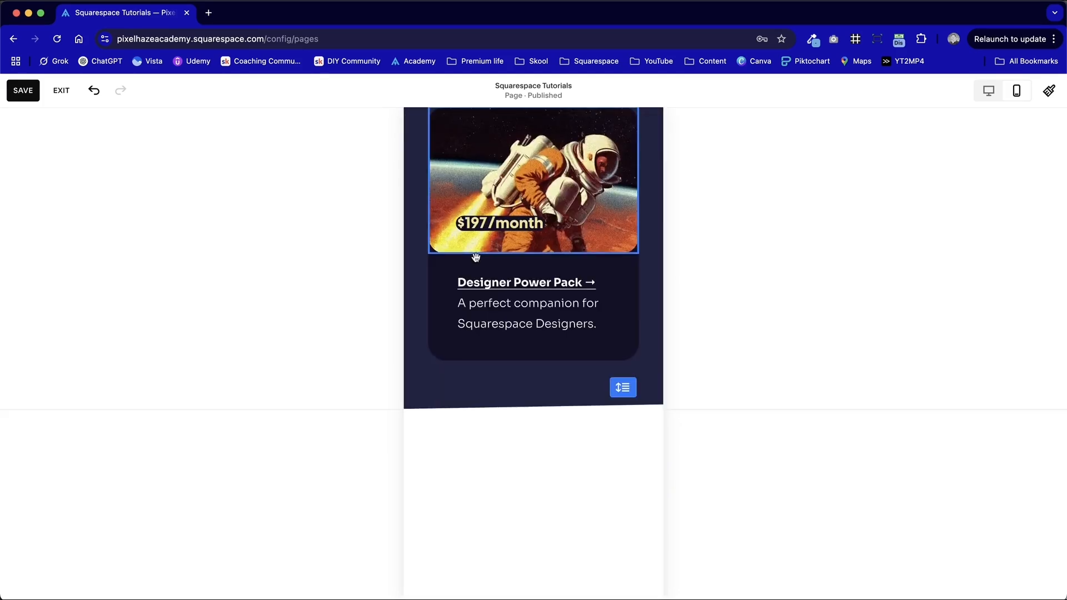
Return the editor to desktop view and add an image block to the blank section
click(989, 91)
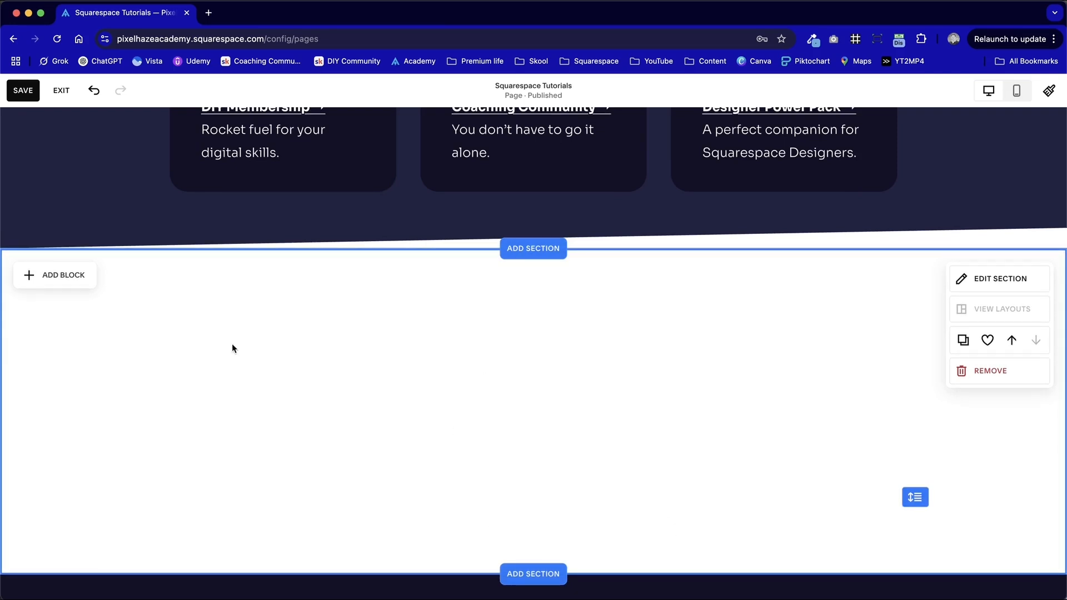
click(73, 274)
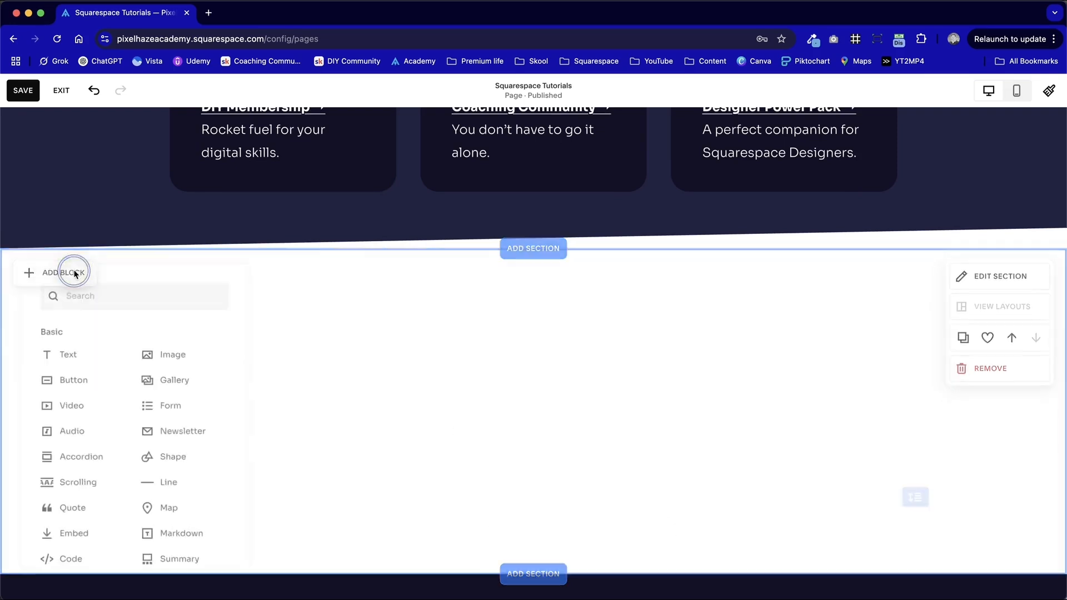
click(189, 356)
click(523, 373)
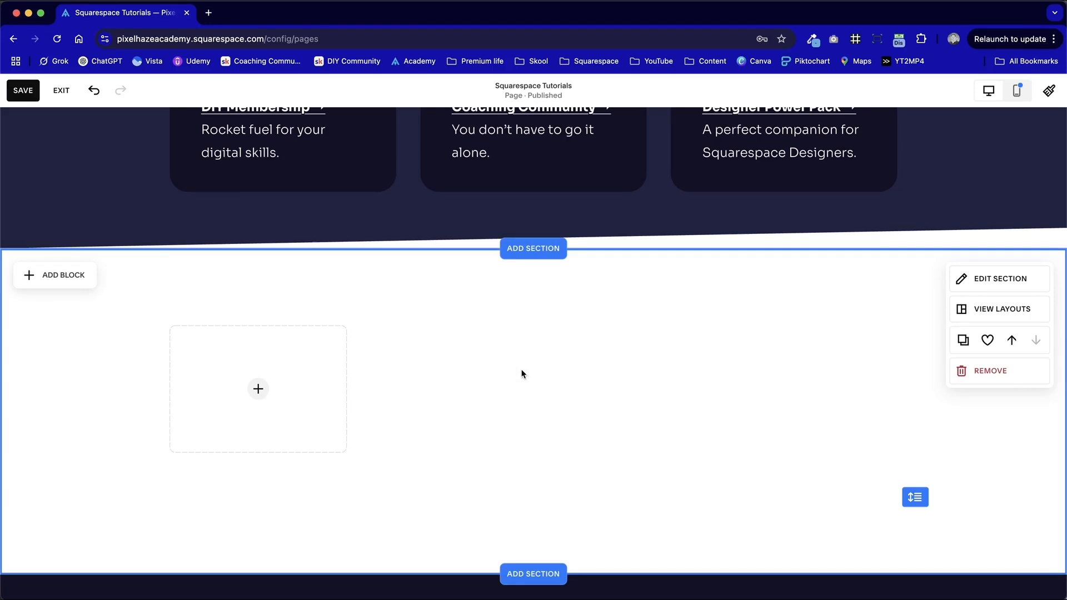
Exit the Squarespace Tutorials page editor without saving, discarding the added sections
scroll(522, 373, up, 6)
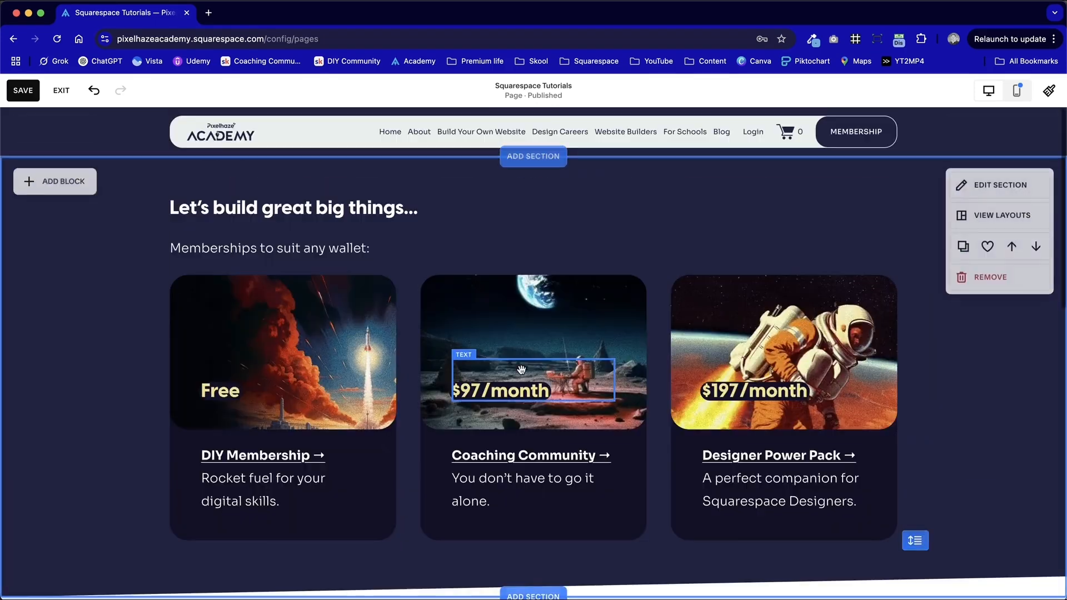
click(64, 90)
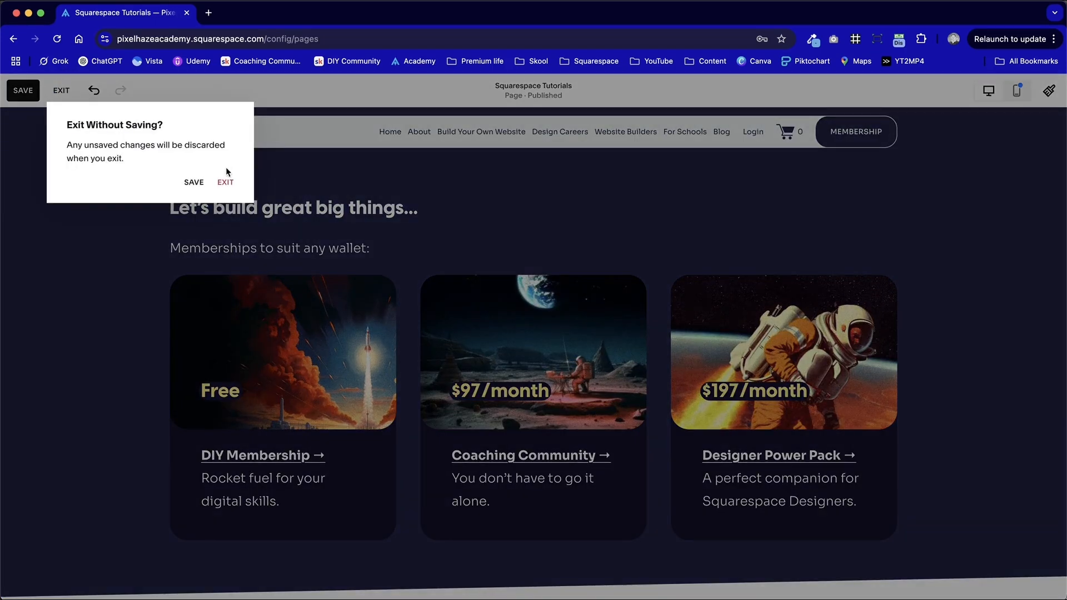
click(225, 183)
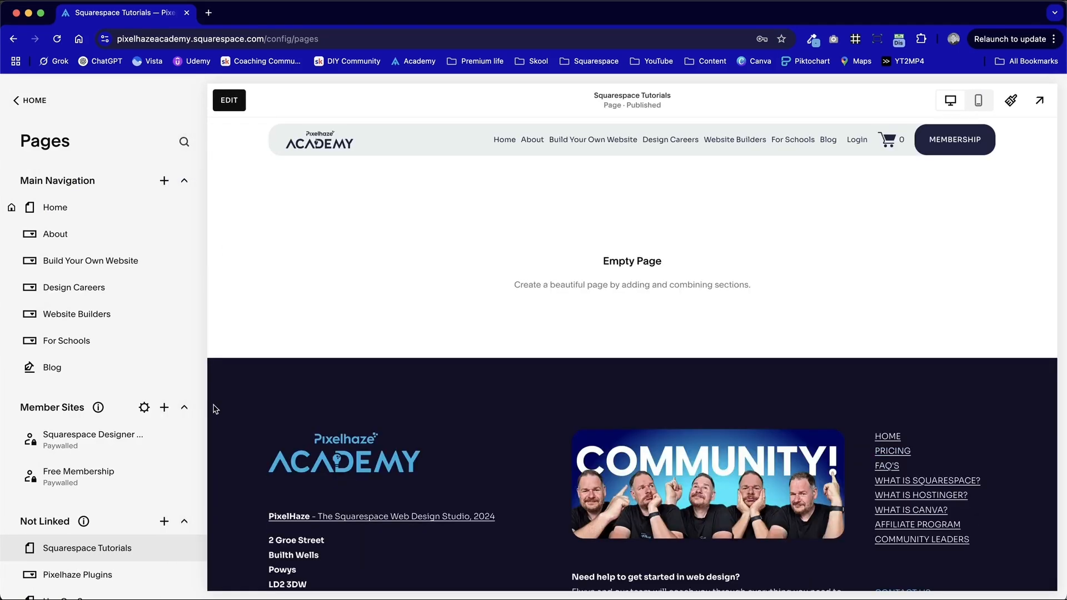
Review the page types offered for a new Not Linked page and view the Build Your Own Website and Design Careers header dropdowns
click(163, 522)
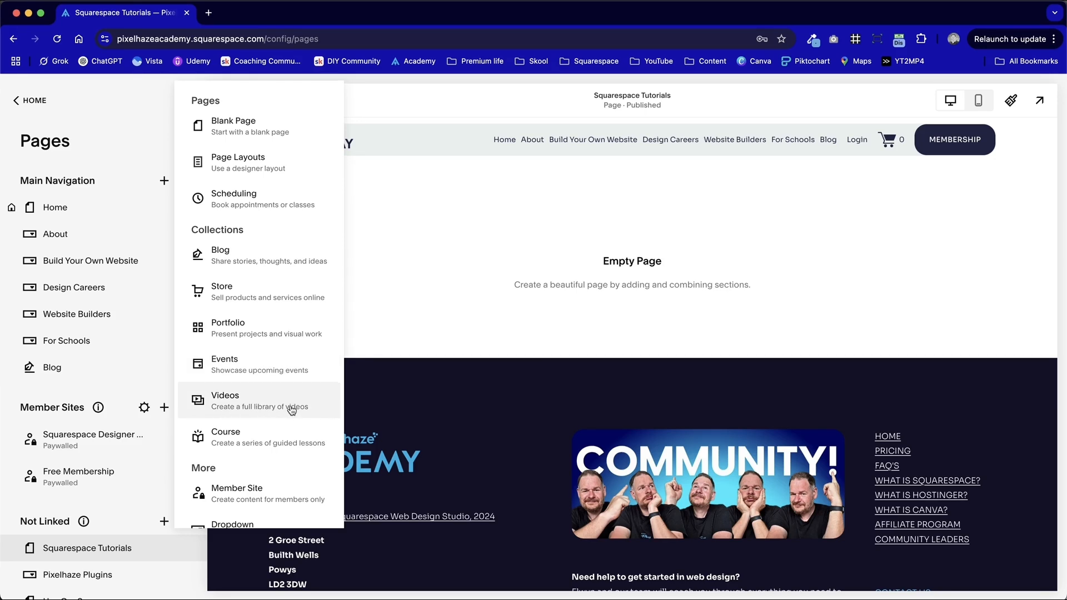
scroll(290, 406, down, 2)
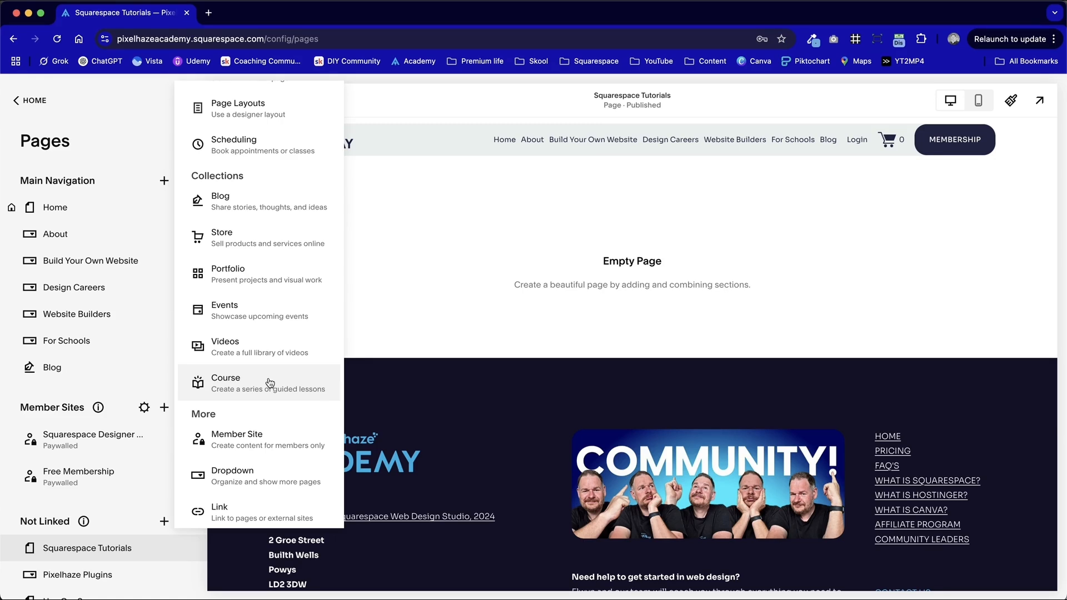
scroll(267, 458, down, 1)
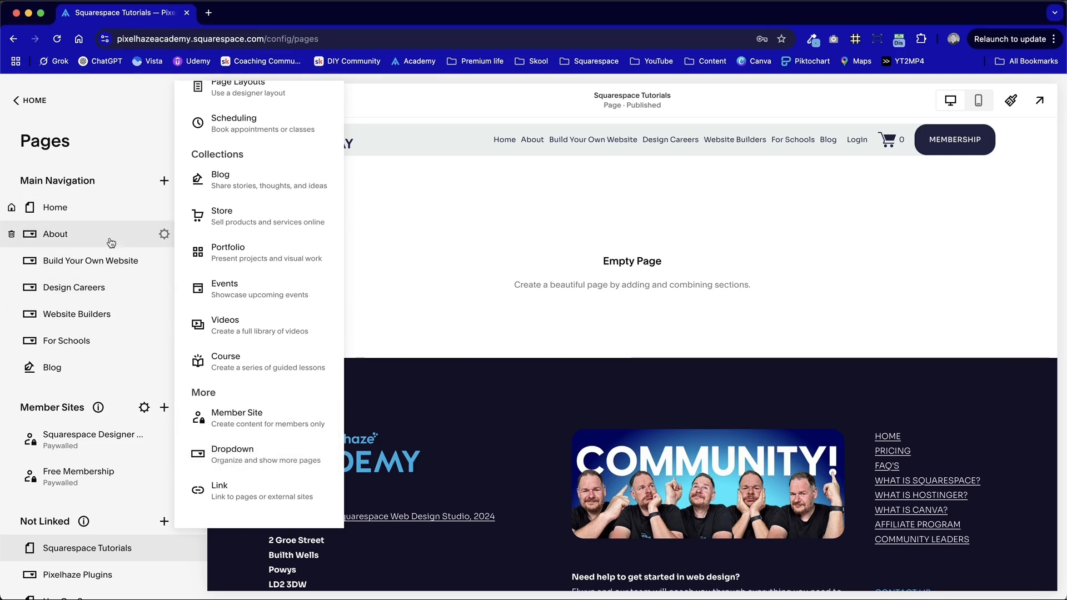
mouse_move(586, 140)
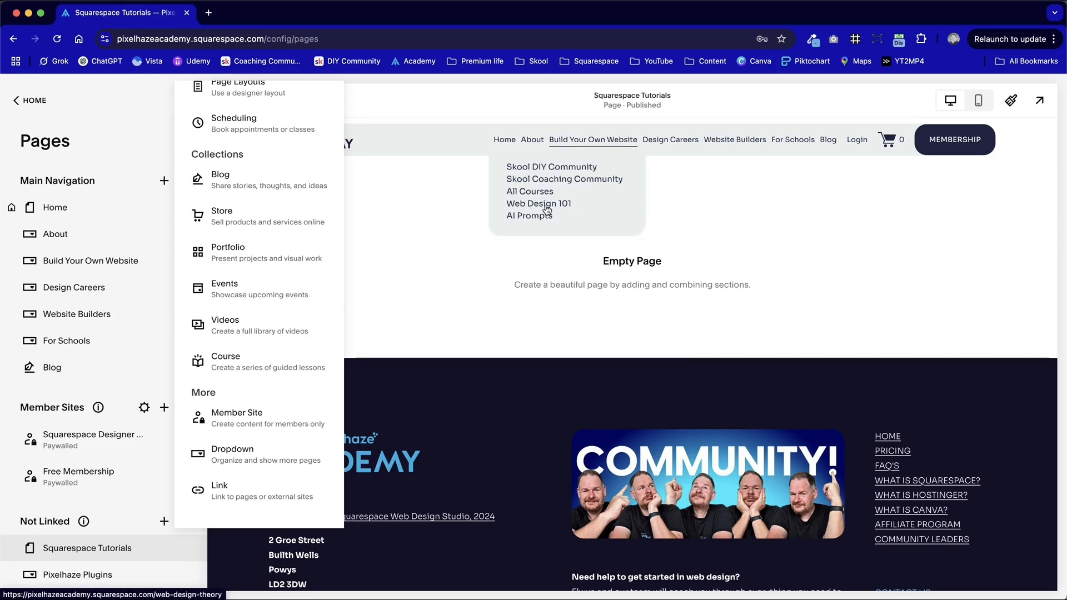
mouse_move(654, 142)
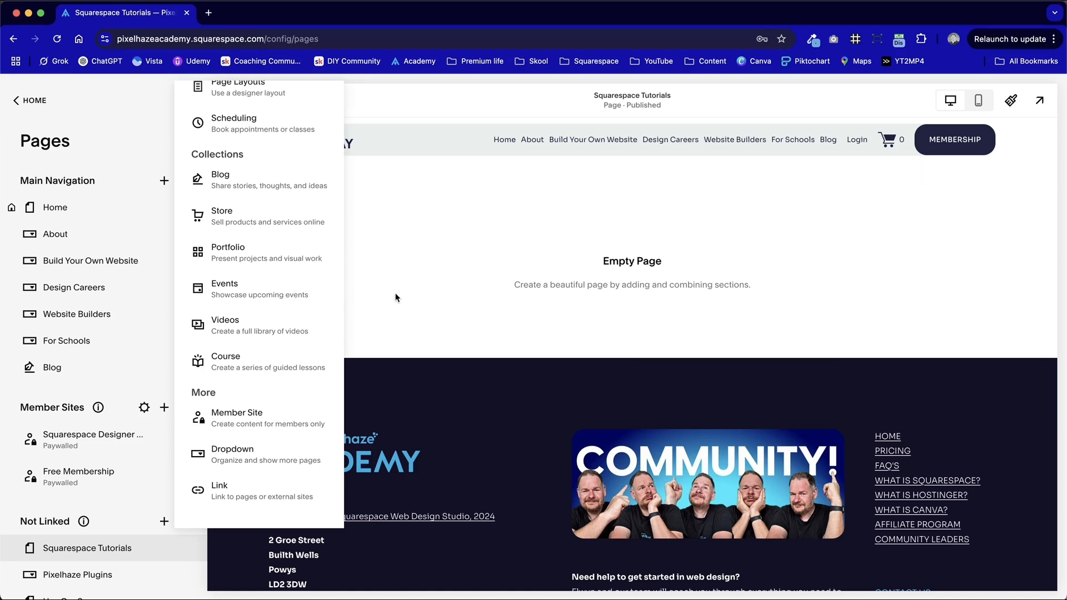
mouse_move(678, 162)
click(383, 327)
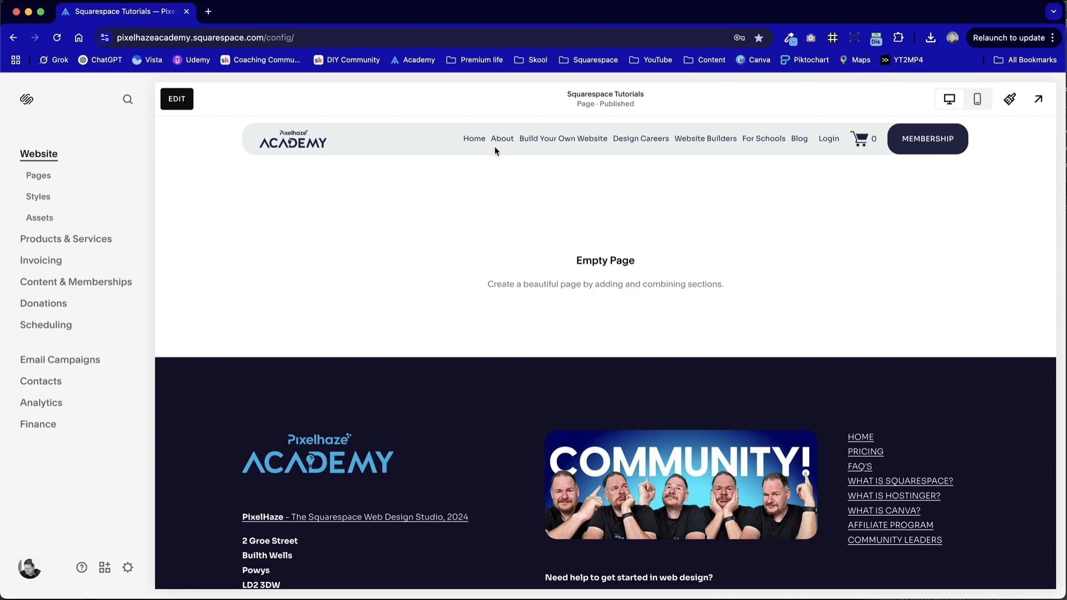
Open the Home page from the site header, preview it full screen and return to the website menu
mouse_move(503, 140)
click(473, 139)
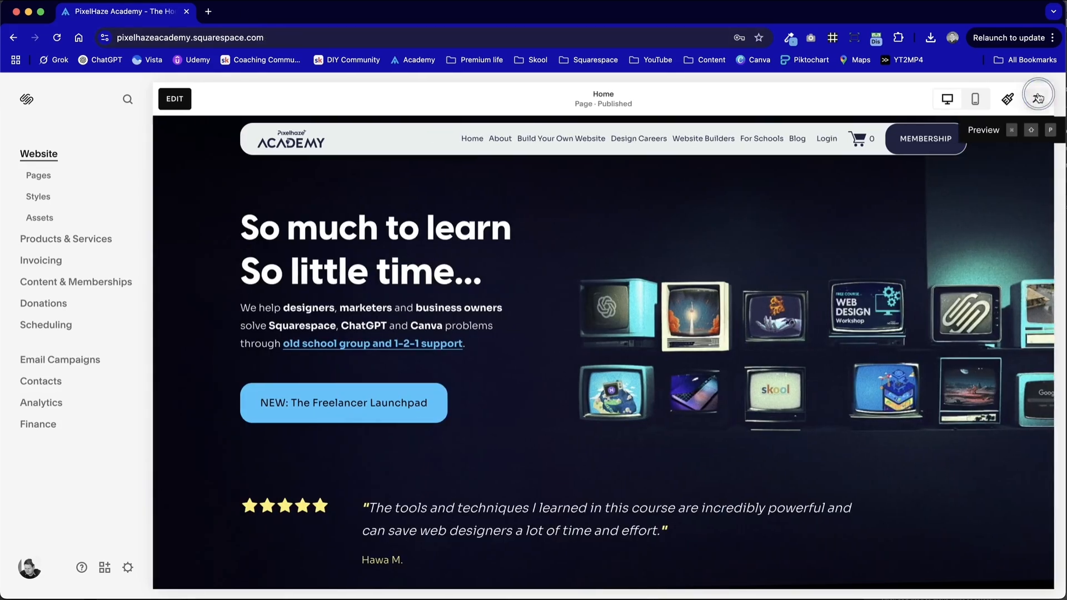
click(1038, 98)
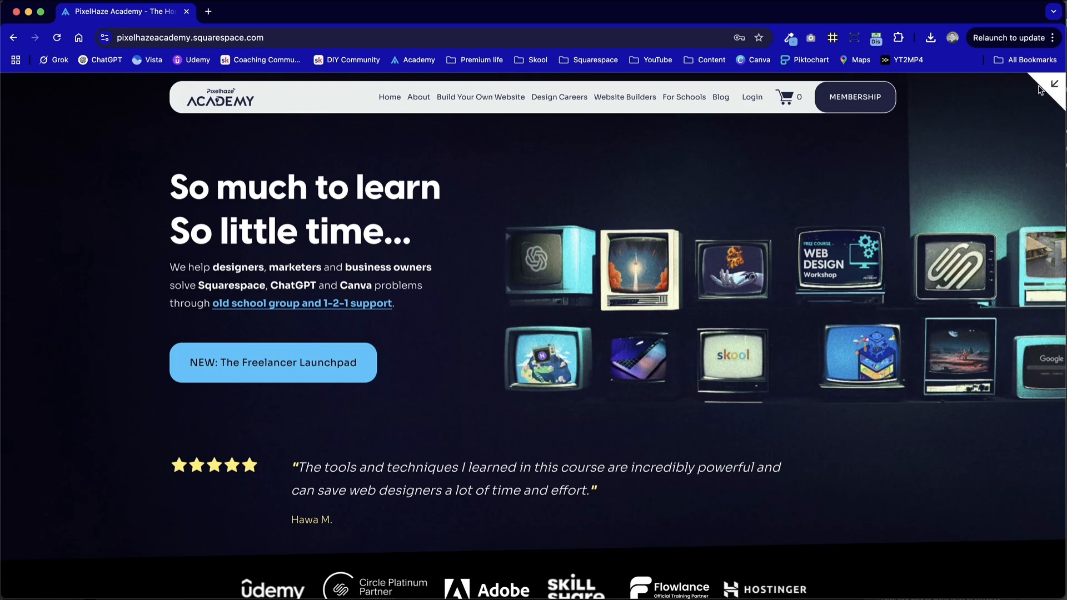
click(1041, 90)
Open the FAQ's page from the About dropdown in the site header and preview it full screen
mouse_move(503, 140)
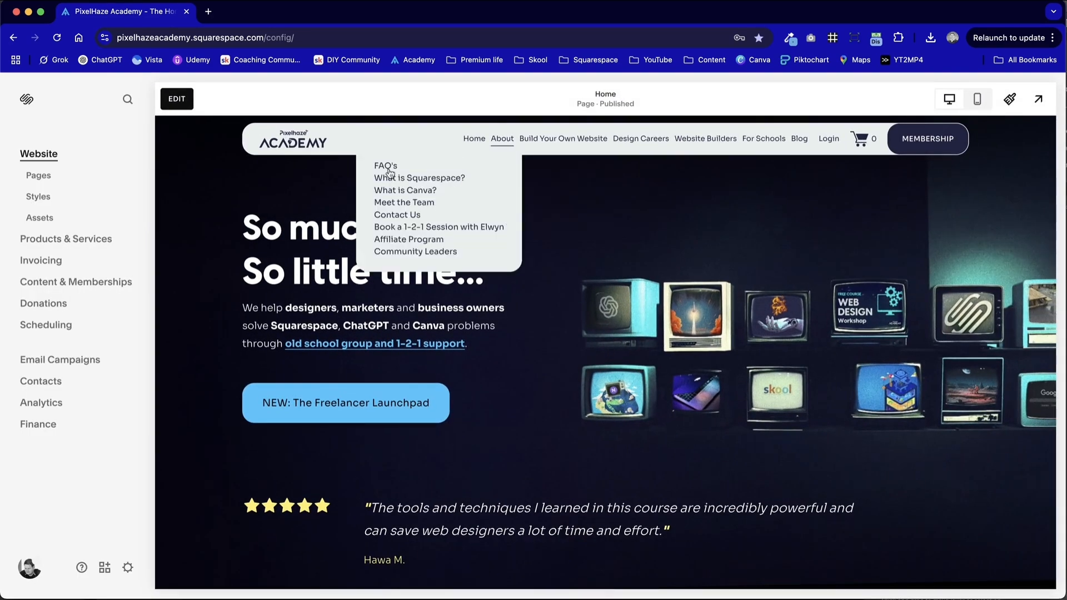
click(387, 166)
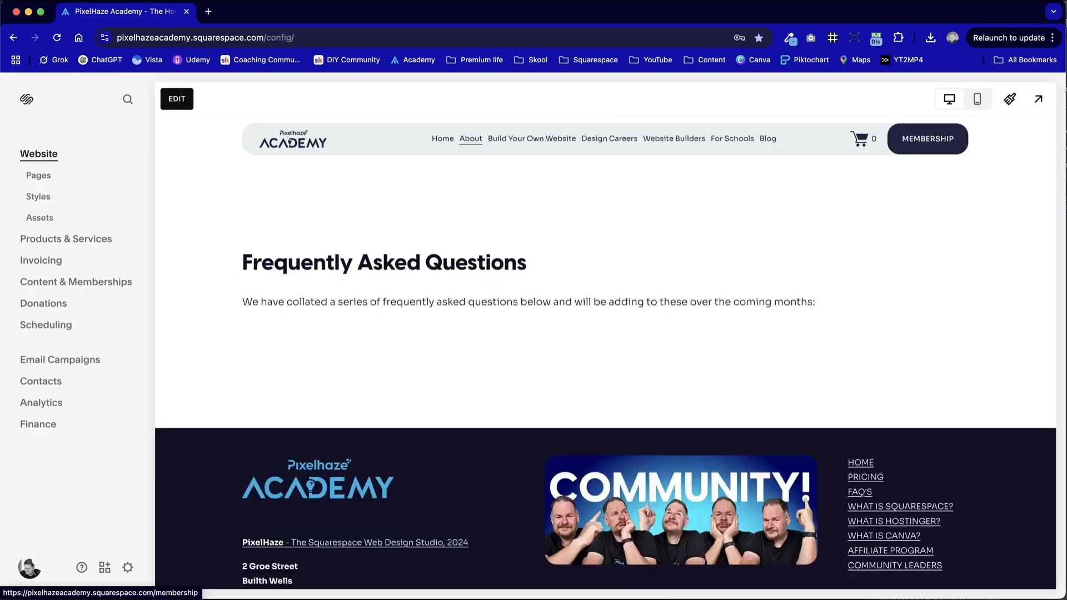
click(1037, 98)
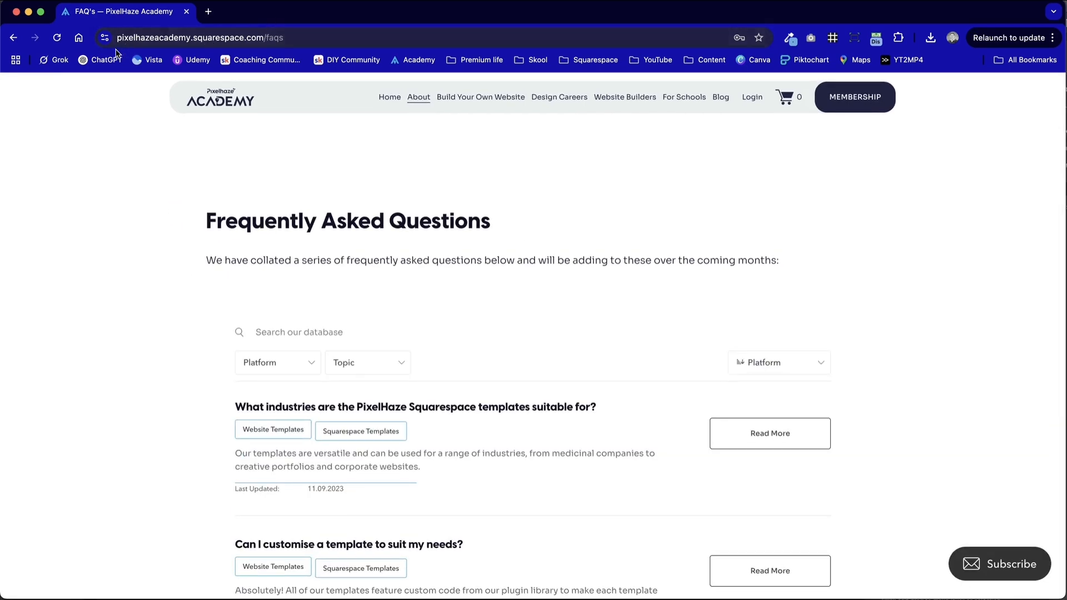
Highlight the domain and the /faqs slug in the FAQ's page address to examine how the URL is built
click(217, 42)
drag(219, 49, 263, 40)
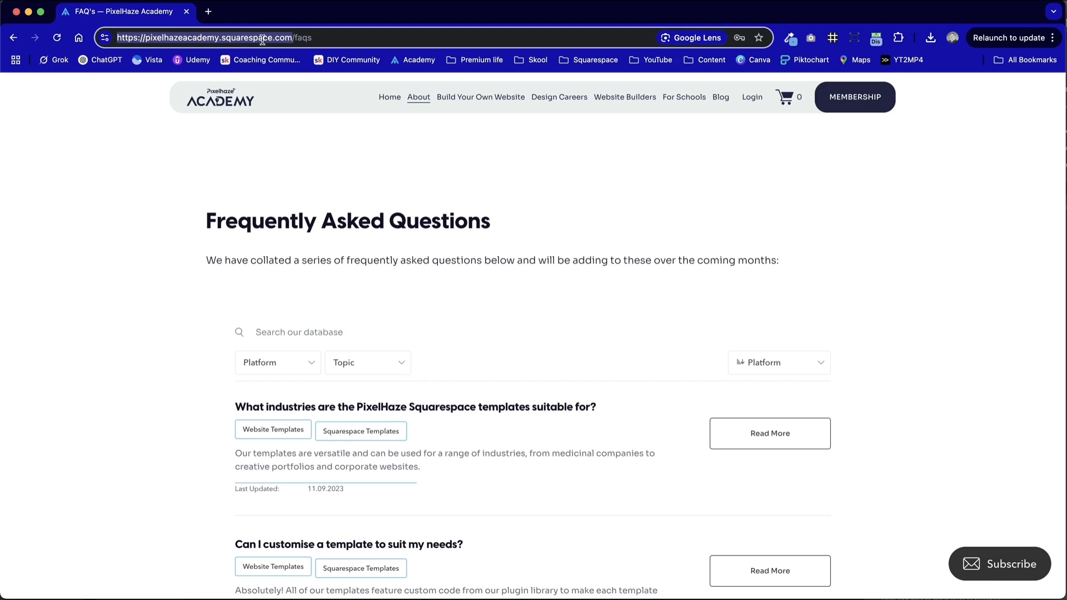
click(293, 37)
drag(293, 37, 323, 37)
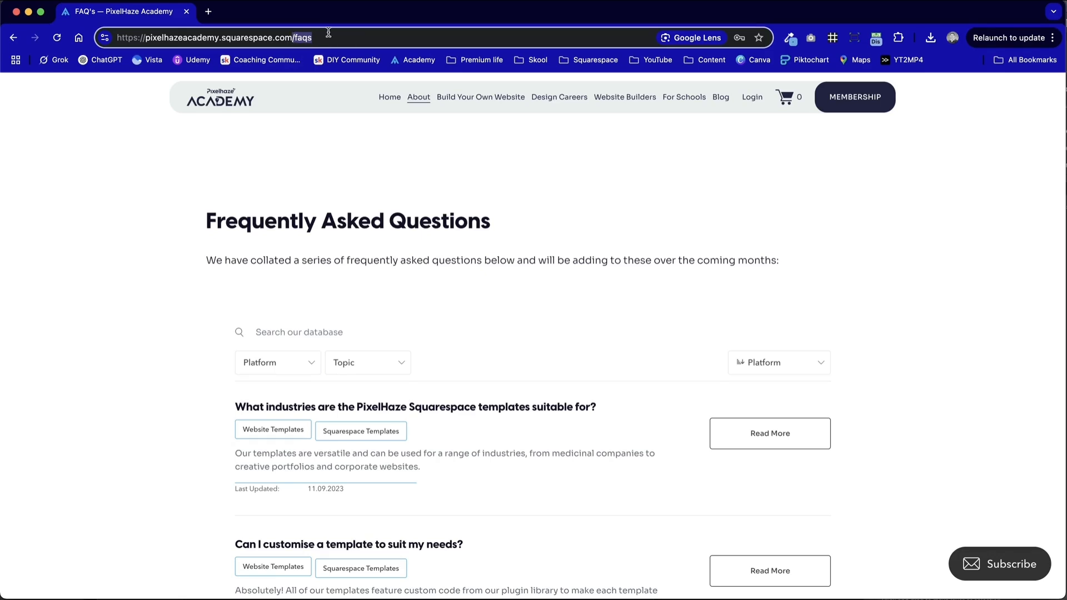
Remove /faqs from the address to load the site's home page, then leave the full-screen preview
key(Delete)
key(Return)
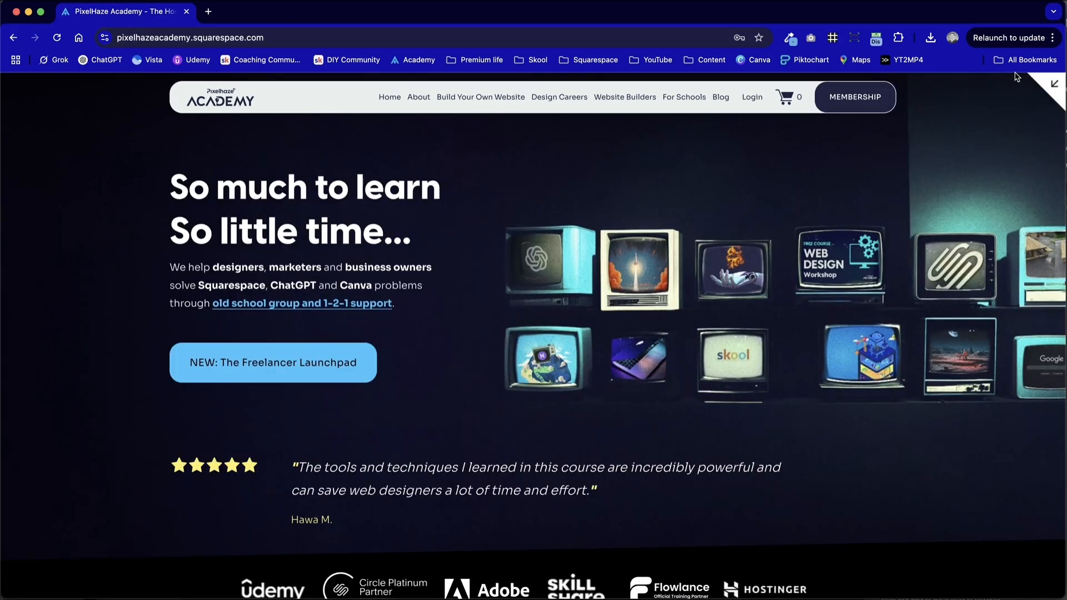
click(1053, 89)
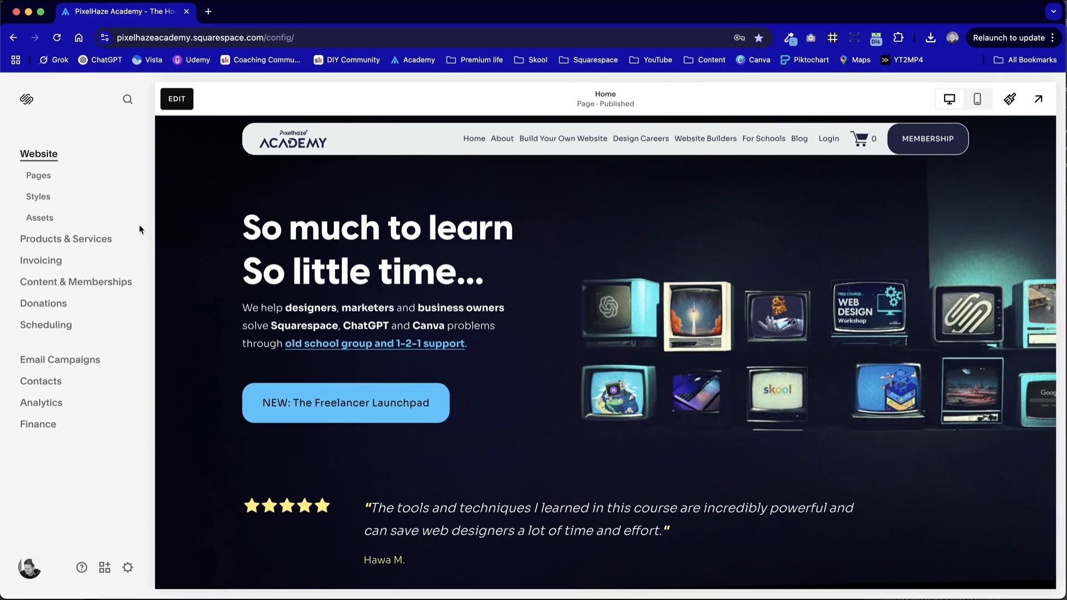
Open the site's page list and expand the About dropdown to view its nested pages, then collapse it
click(37, 178)
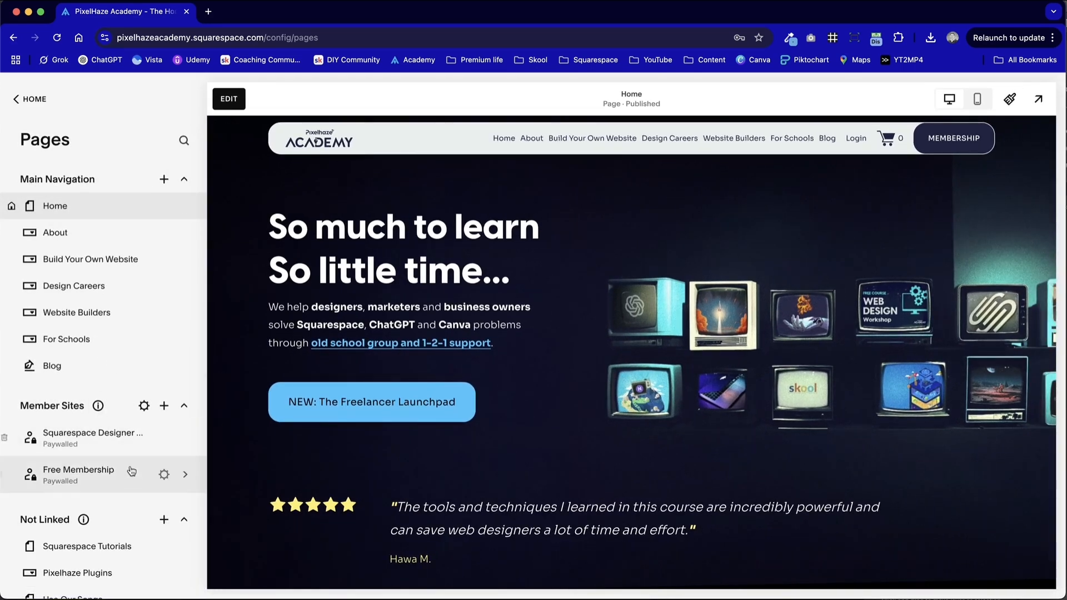
click(184, 233)
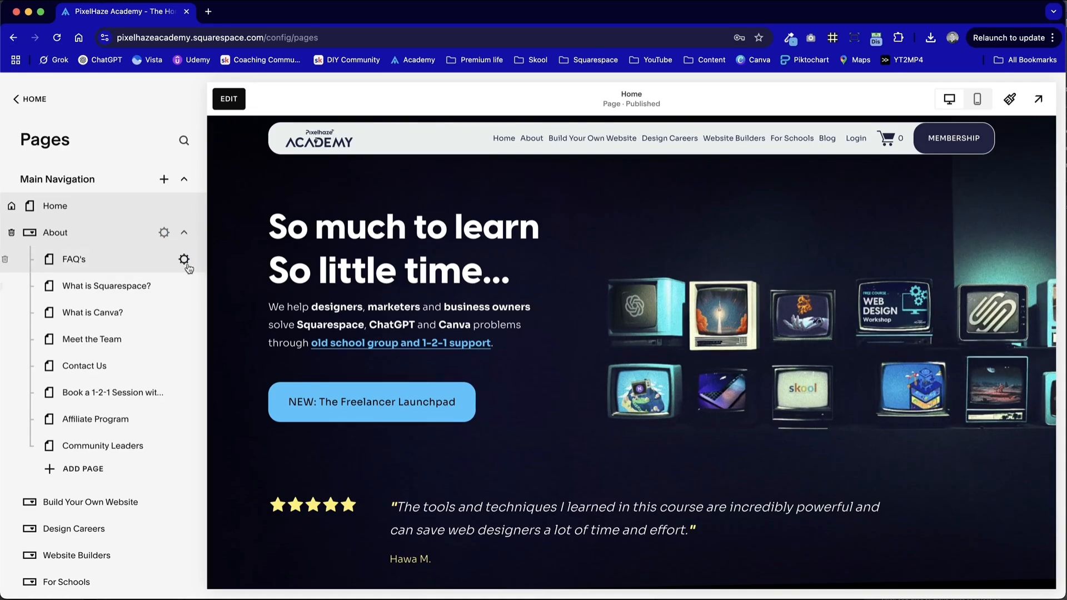
click(184, 233)
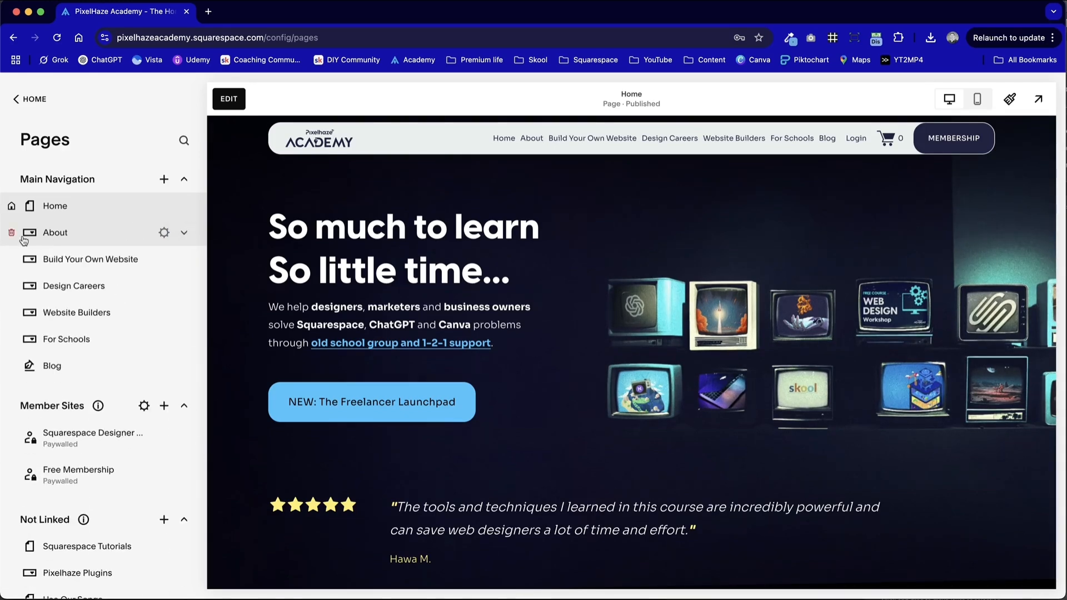
mouse_move(538, 143)
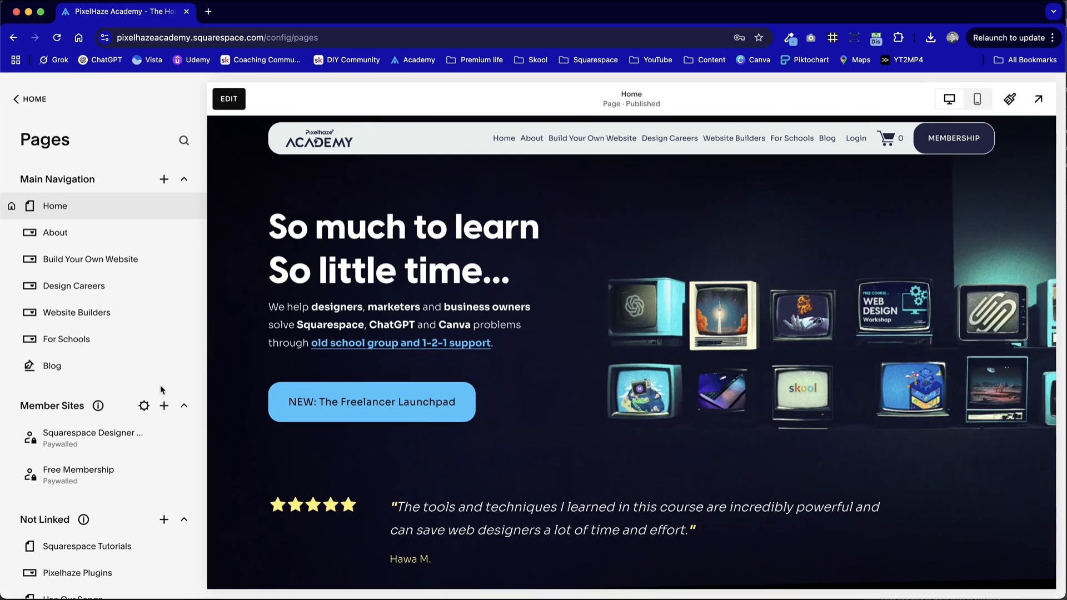
Open the page settings of the unlinked Squarespace Tutorials page and highlight its page title
scroll(161, 387, down, 3)
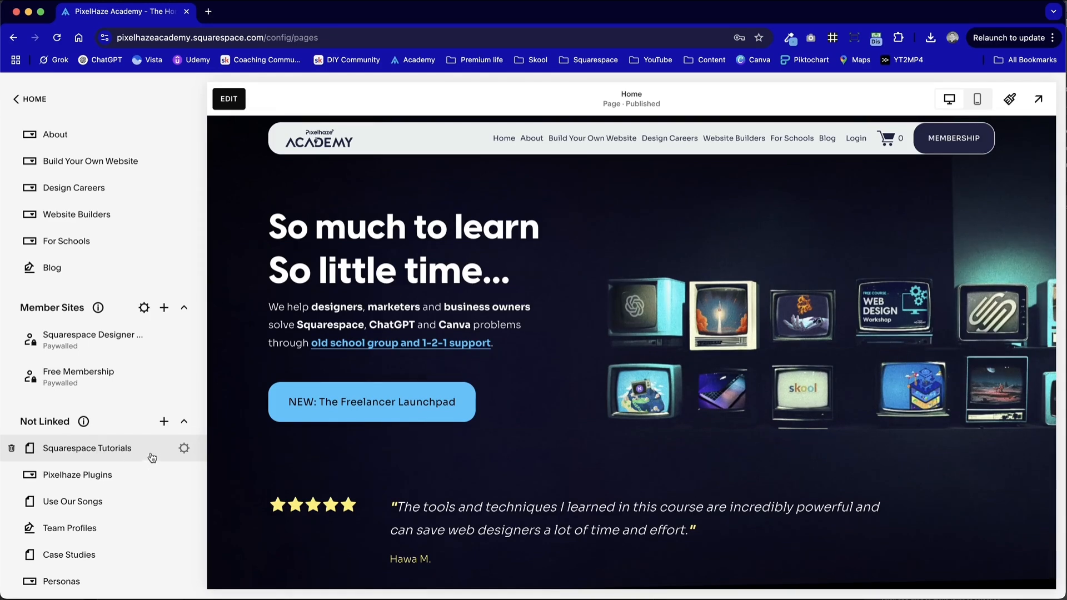
click(184, 449)
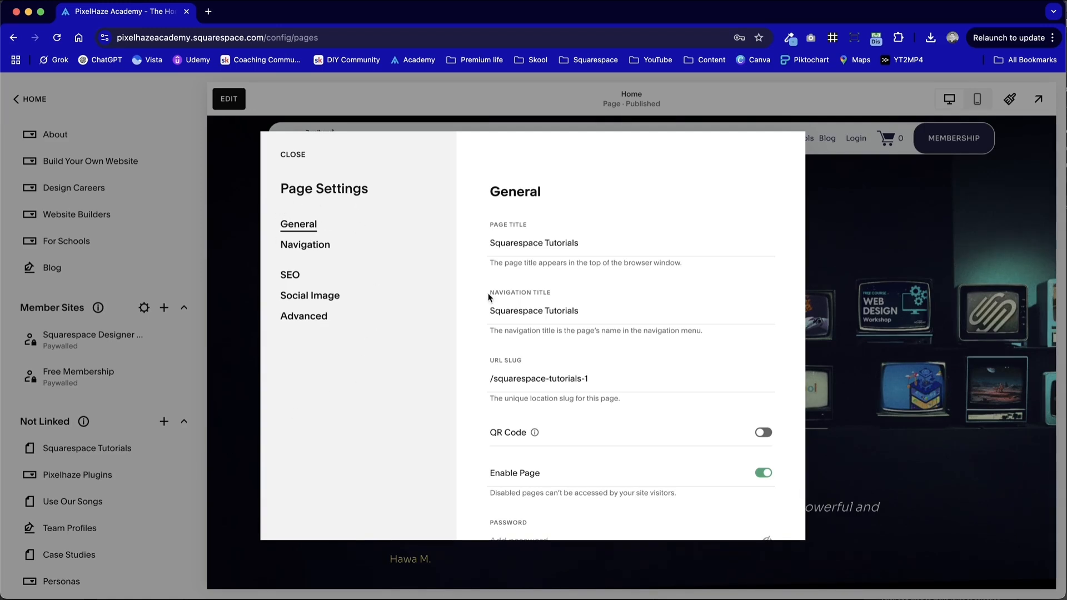
click(488, 239)
click(581, 241)
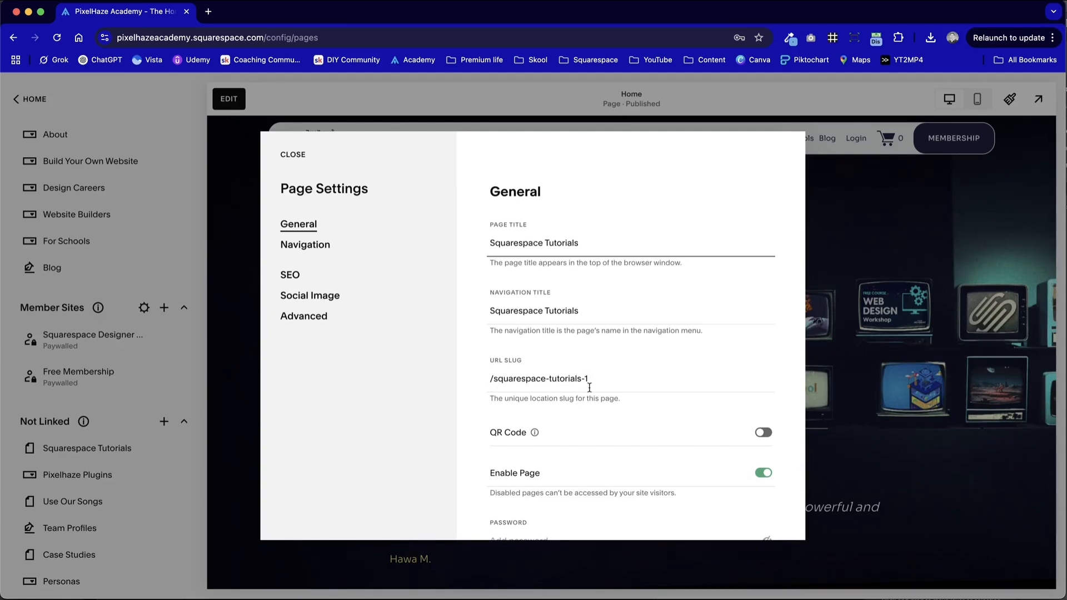
Set the Squarespace Tutorials page's URL slug to /squarespace-tutorials-and-guides
click(599, 380)
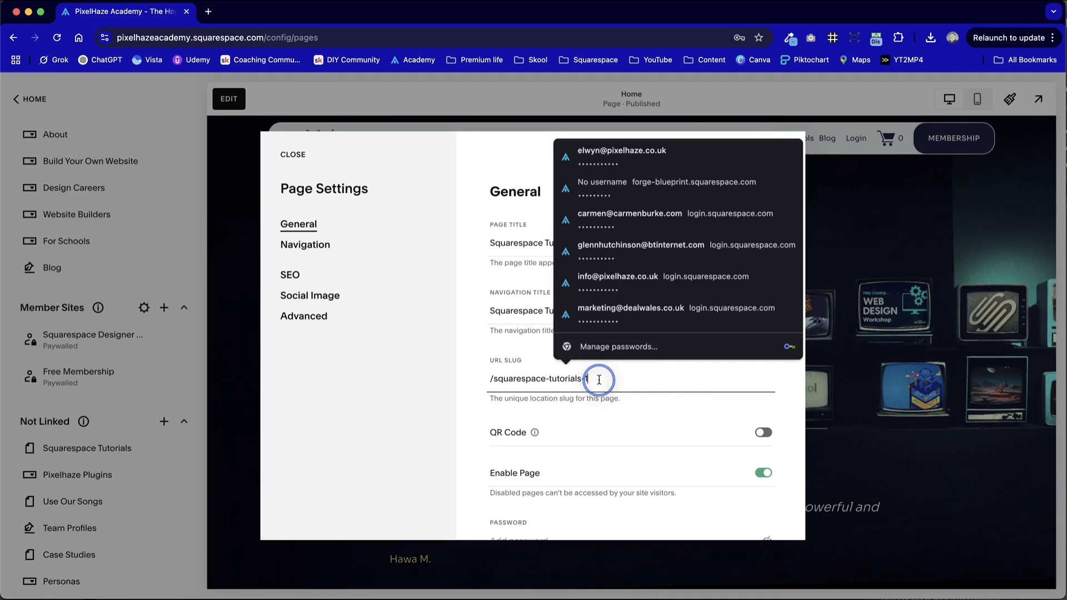
click(465, 385)
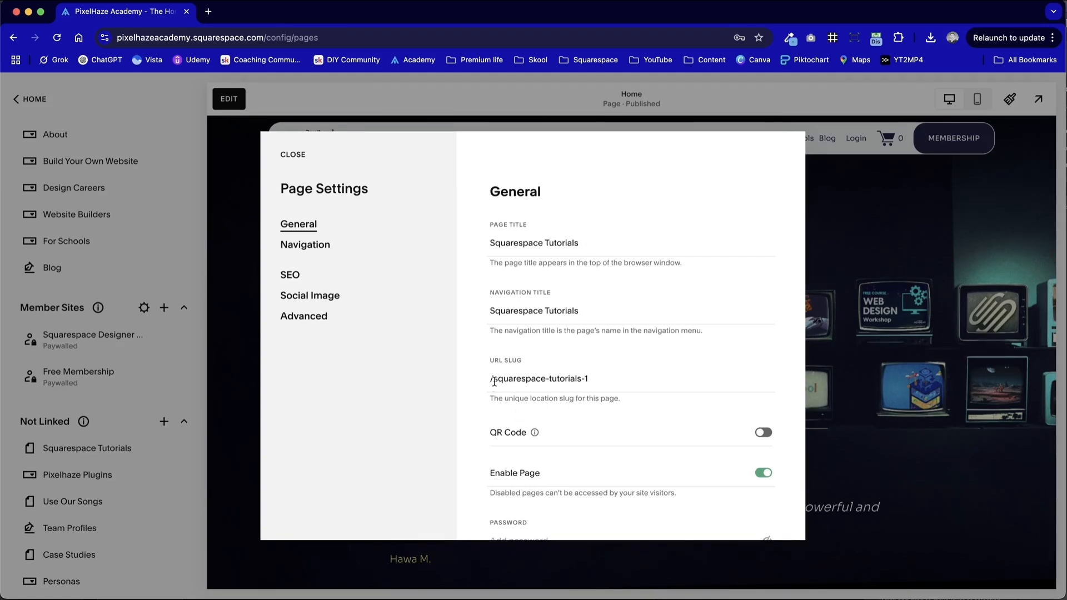
click(607, 387)
key(BackSpace)
text(a)
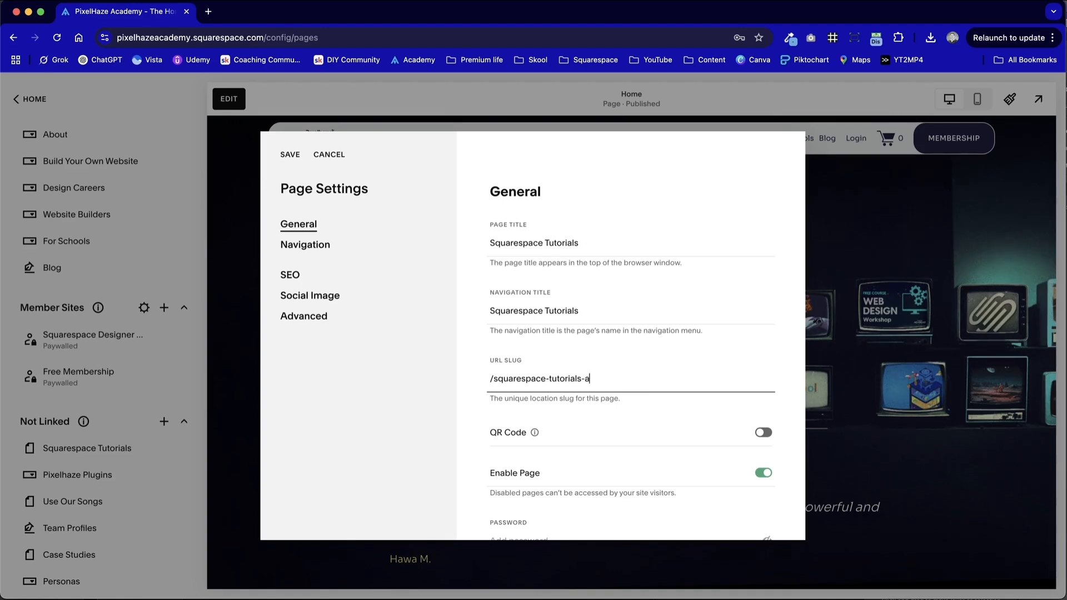
text(nd-guides)
Turn on the page's QR code to view it, then turn it off again
scroll(636, 384, down, 3)
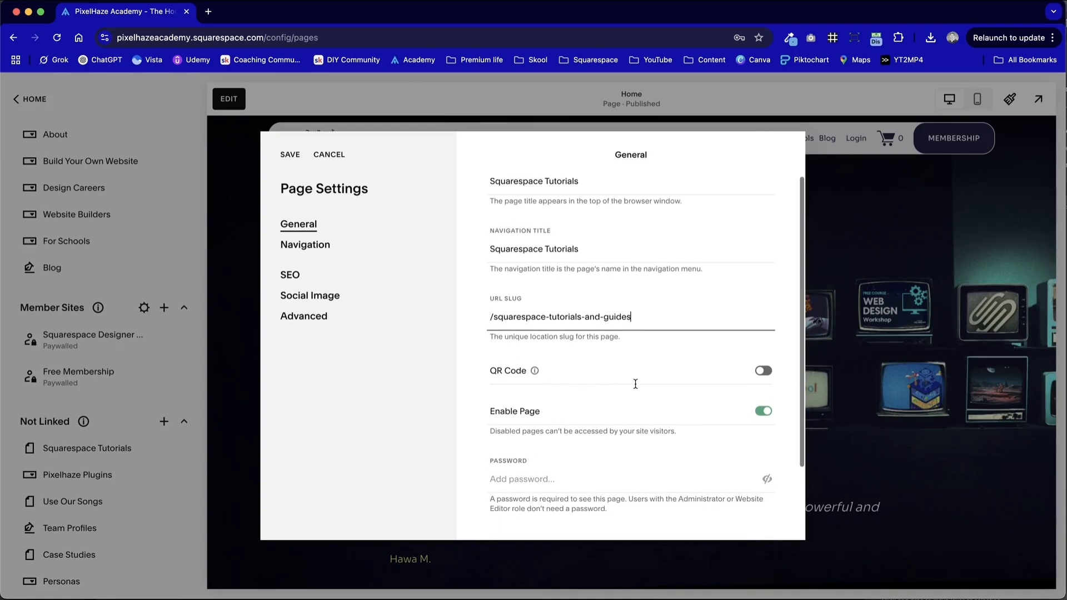
scroll(634, 381, down, 1)
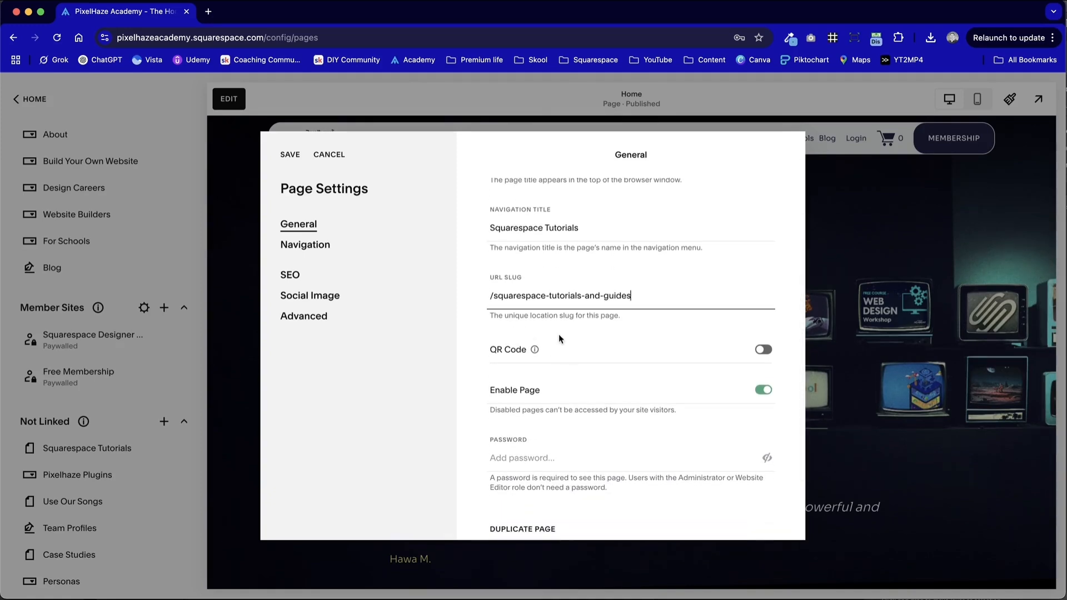
mouse_move(536, 348)
click(763, 349)
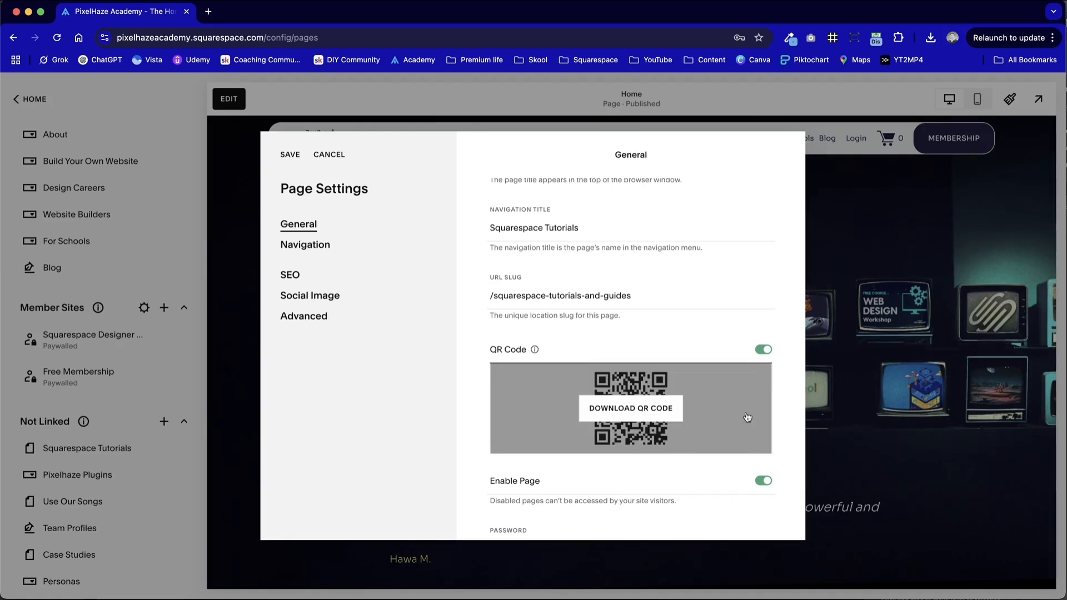
click(762, 350)
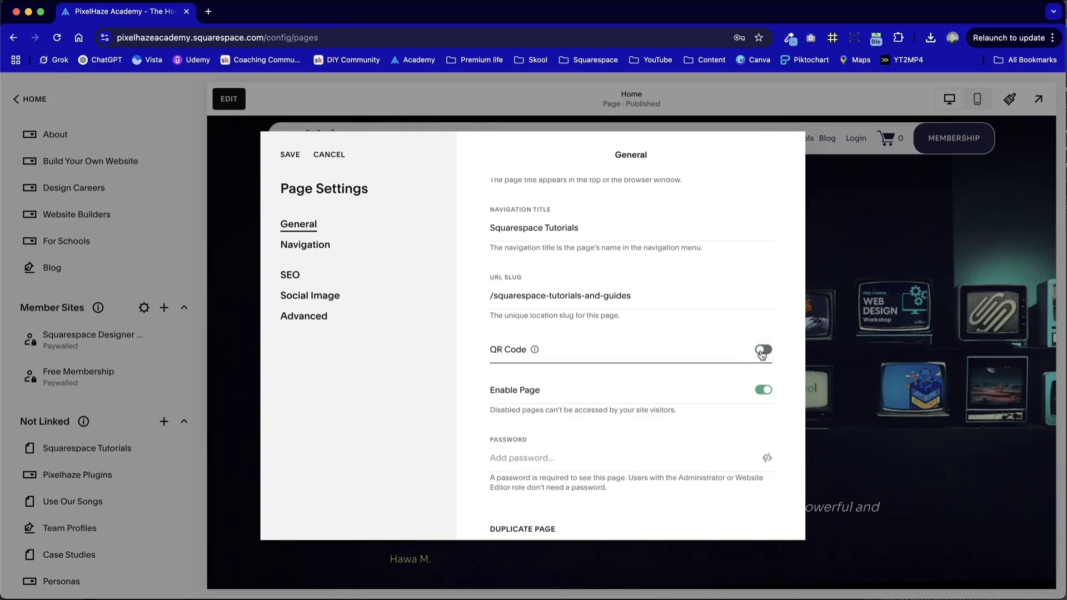
Disable the Squarespace Tutorials page in its general settings, then enable it again
scroll(762, 353, down, 3)
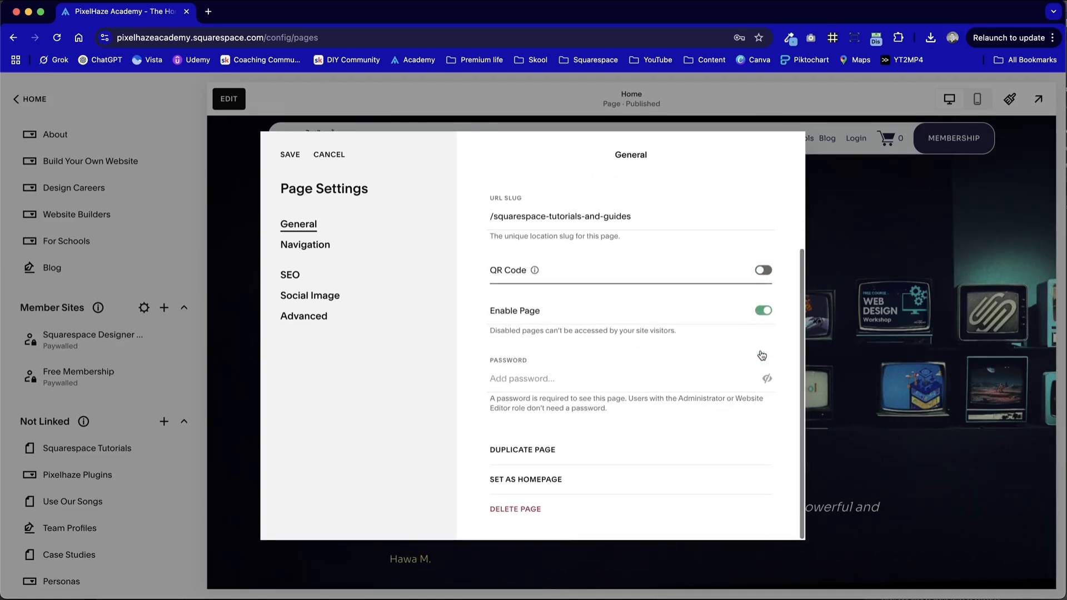
click(762, 312)
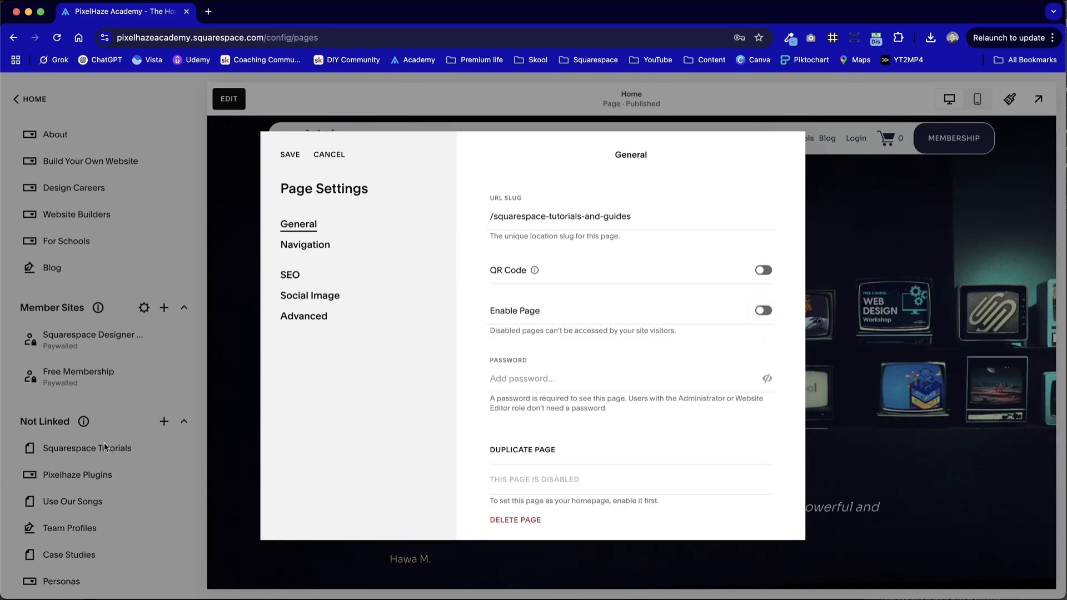
click(767, 310)
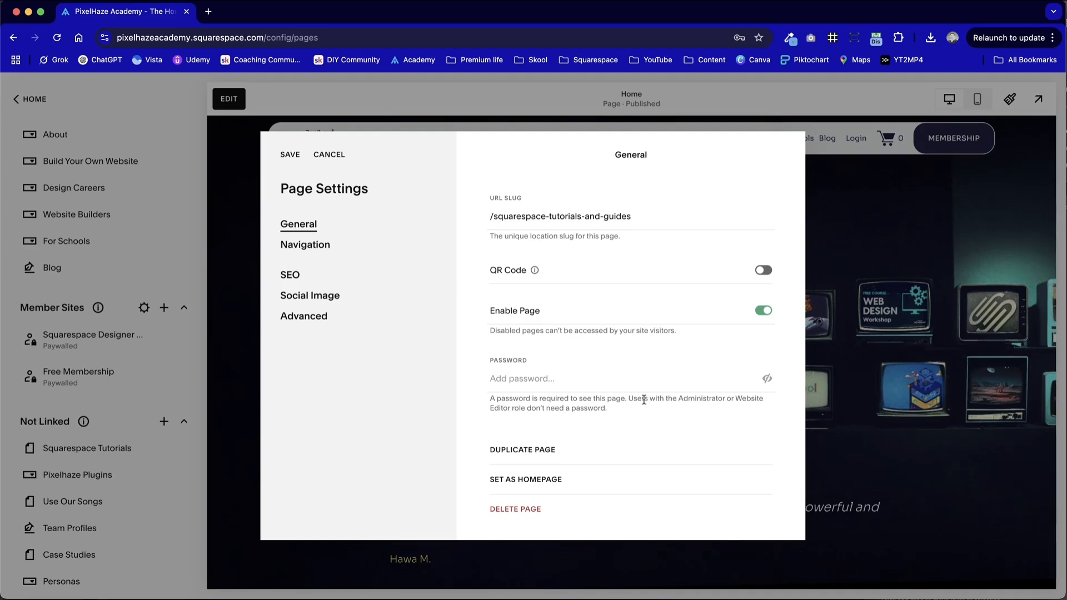
Look through the page's General, Navigation, SEO, Social Image and Advanced settings, then return to General
scroll(643, 400, up, 3)
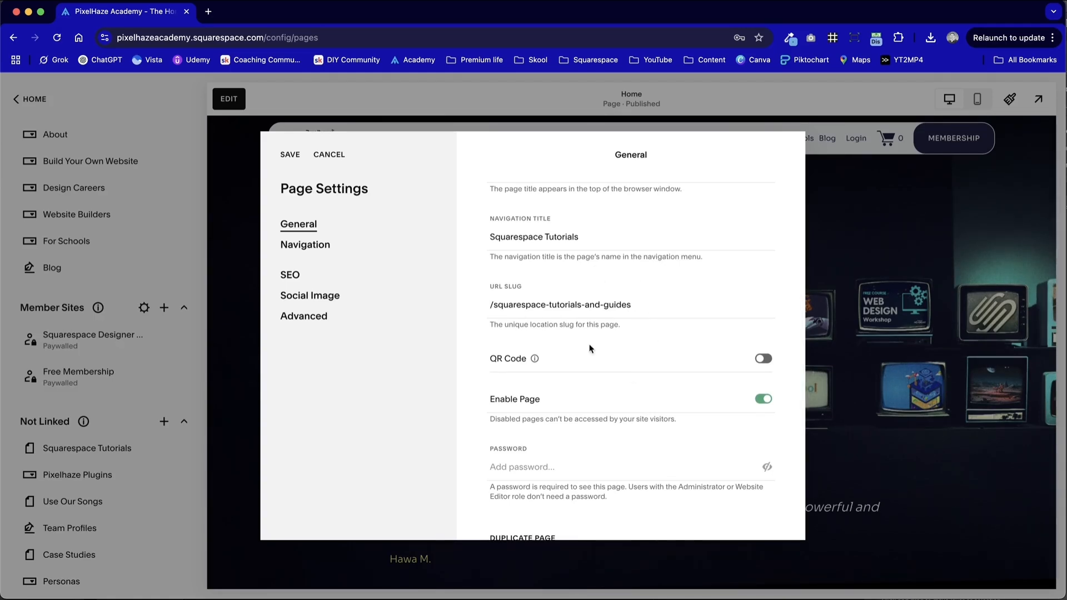
scroll(729, 429, down, 3)
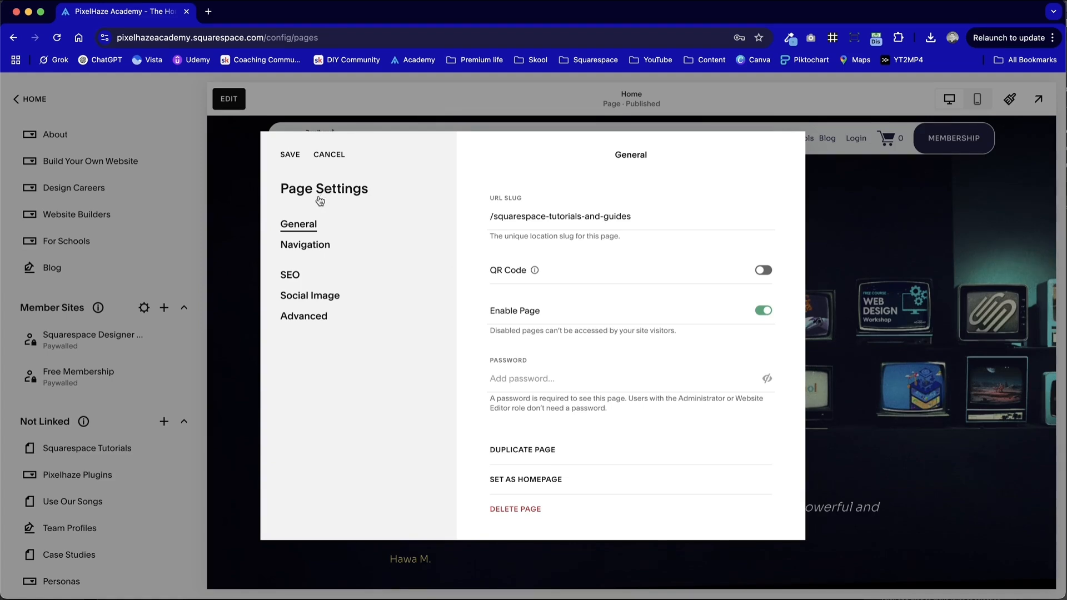
click(326, 251)
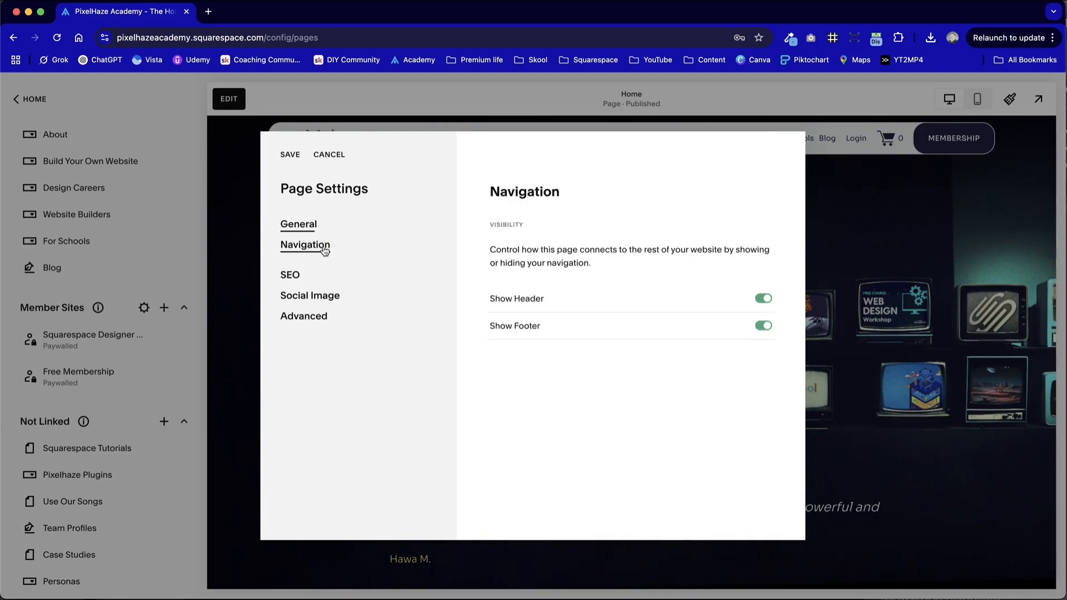
click(295, 276)
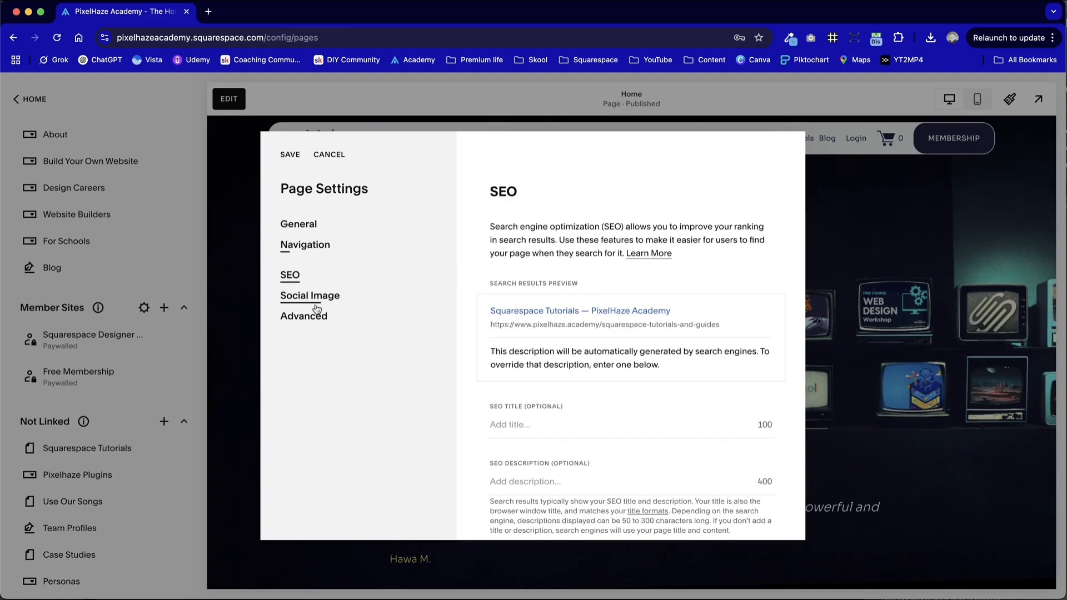
click(316, 294)
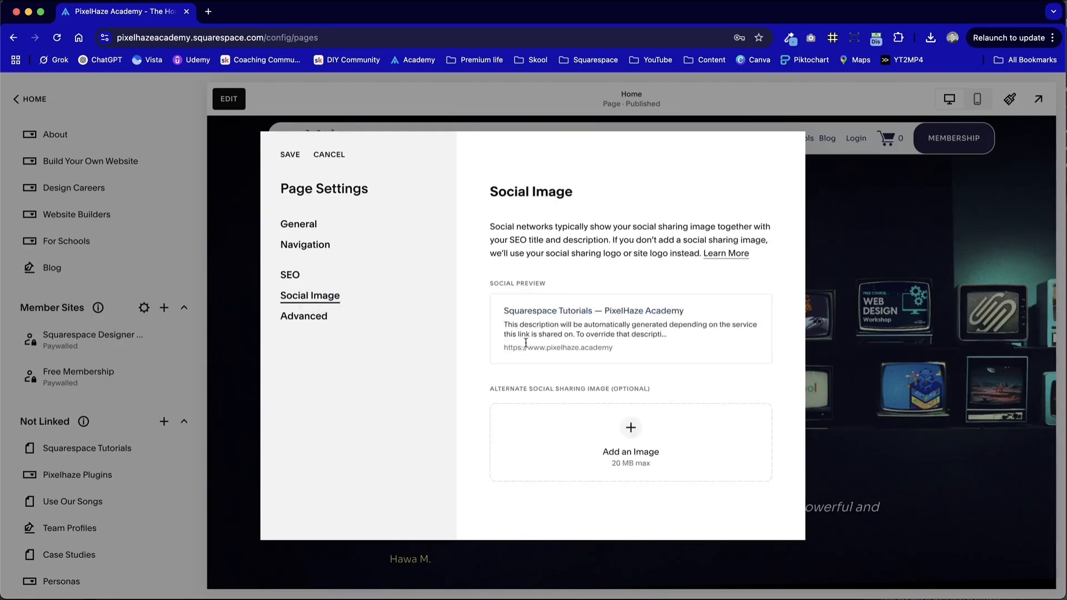
click(318, 317)
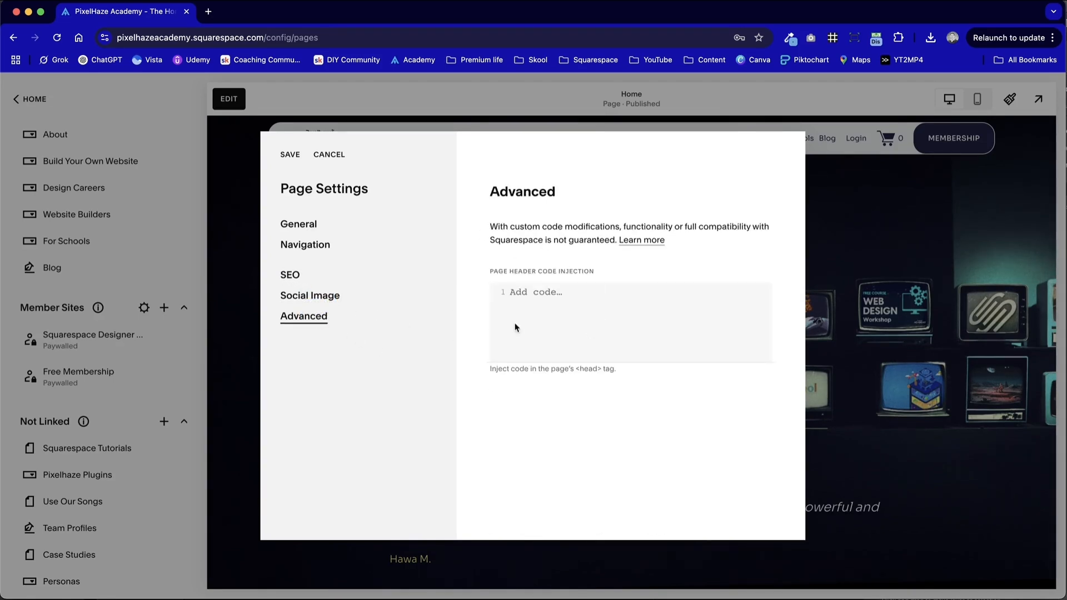
click(301, 232)
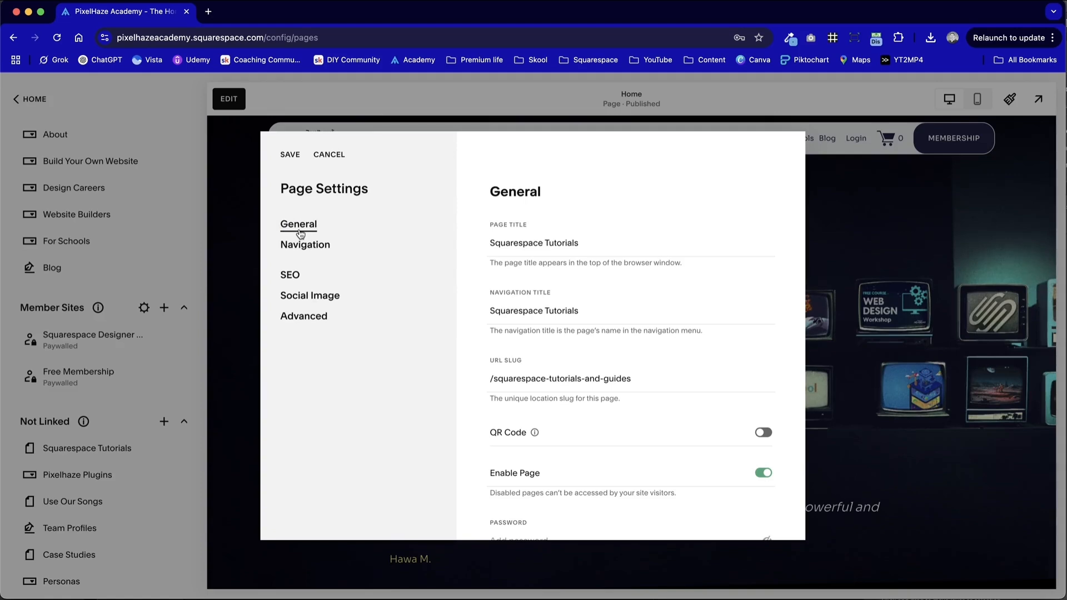